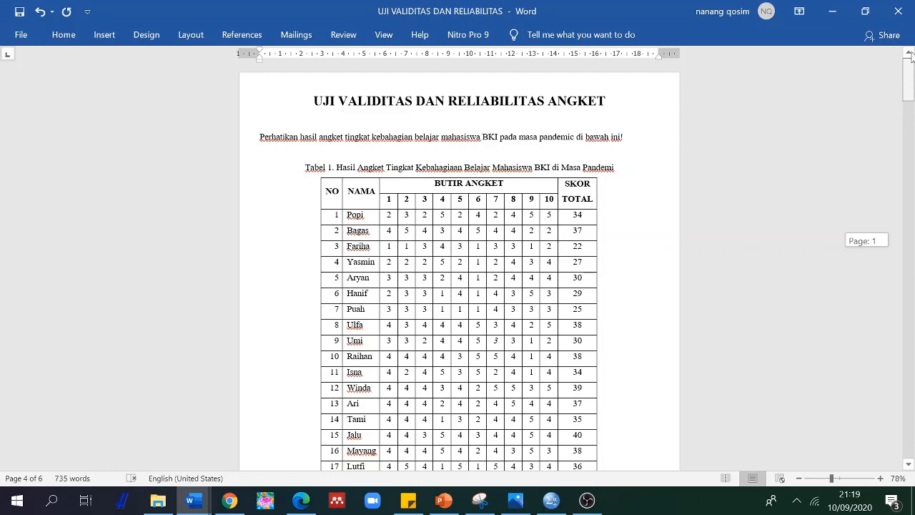
Look over the Table 1 questionnaire scores in the Word document, and switch to the SPSS Statistics Data Editor
drag(912, 57, 913, 87)
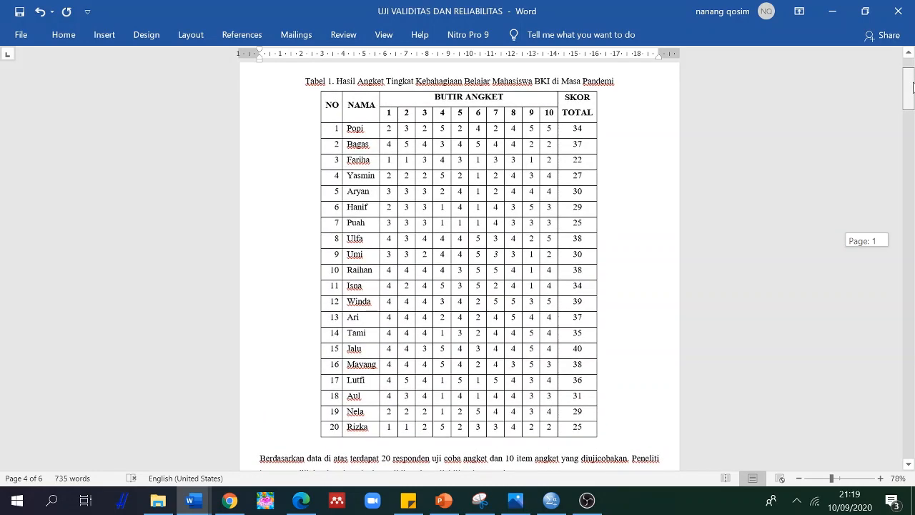
drag(912, 87, 913, 87)
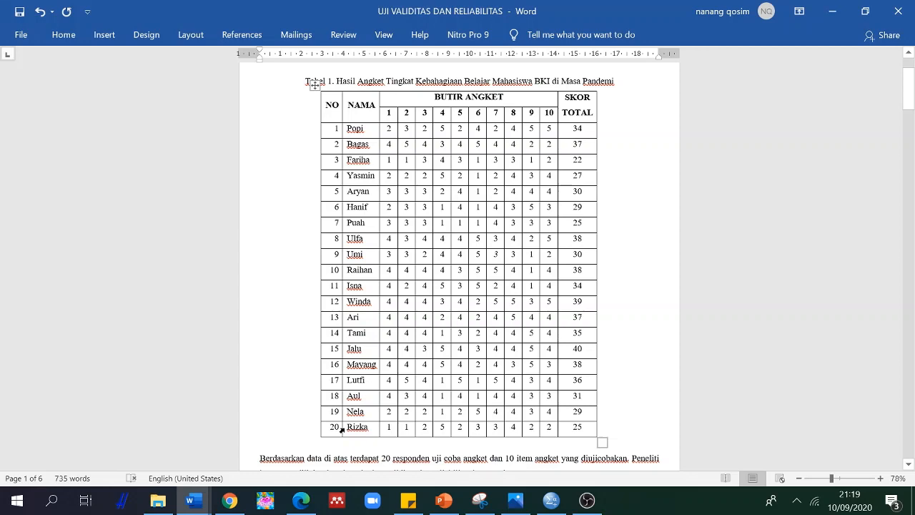
mouse_move(480, 500)
mouse_move(550, 504)
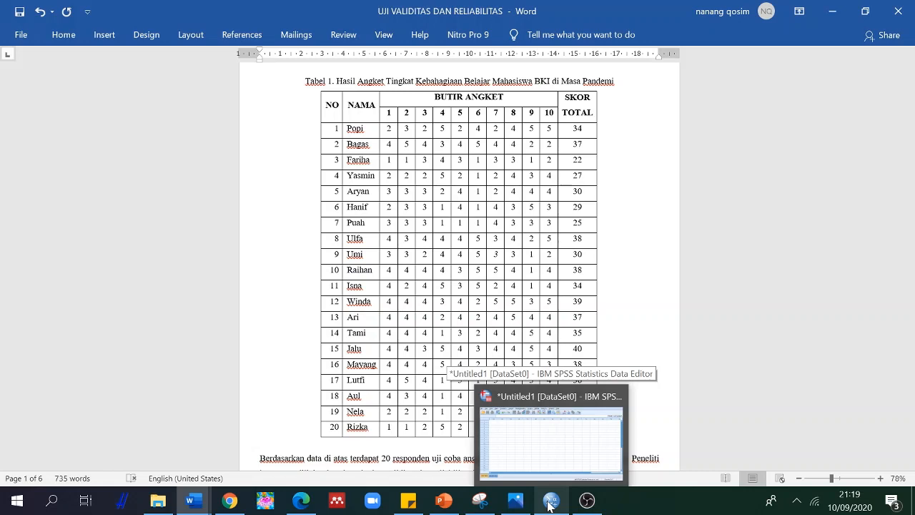
click(550, 504)
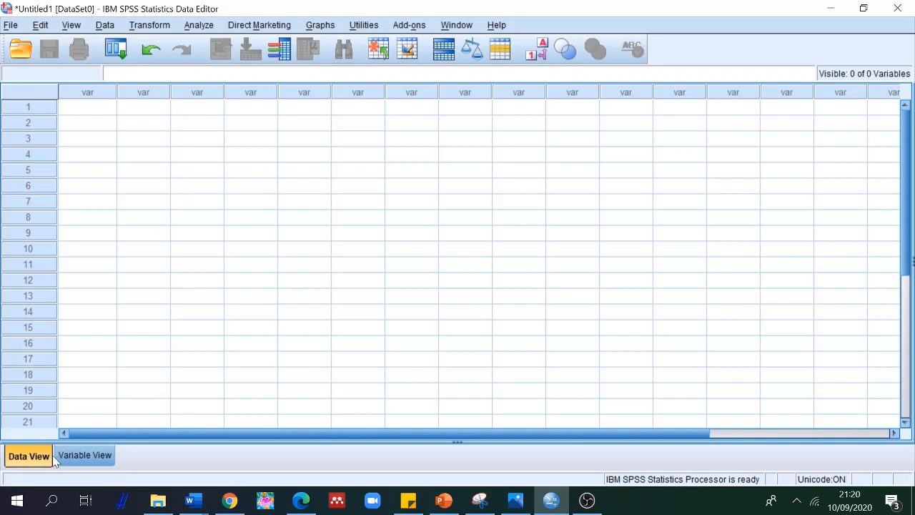
Define ten variables in the empty dataset, named item_1 through item_10
click(75, 461)
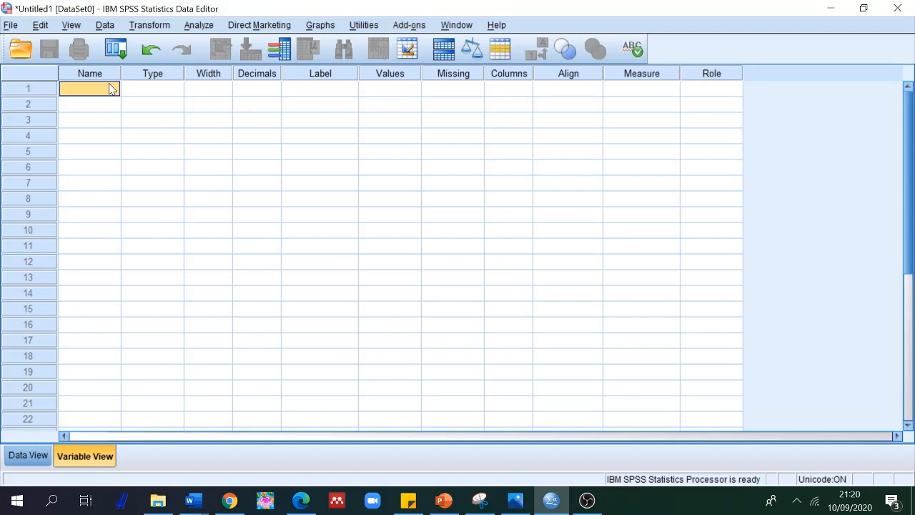
text(item_1)
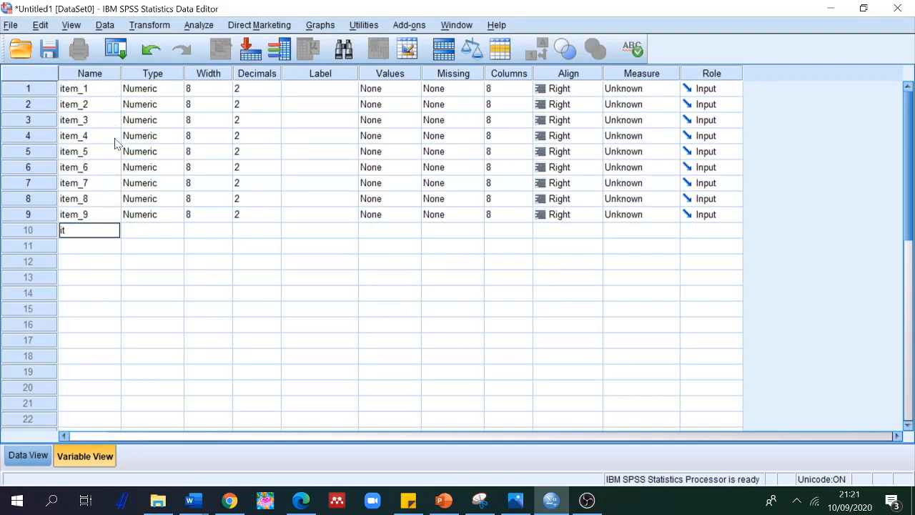
text(tem_10)
key(Return)
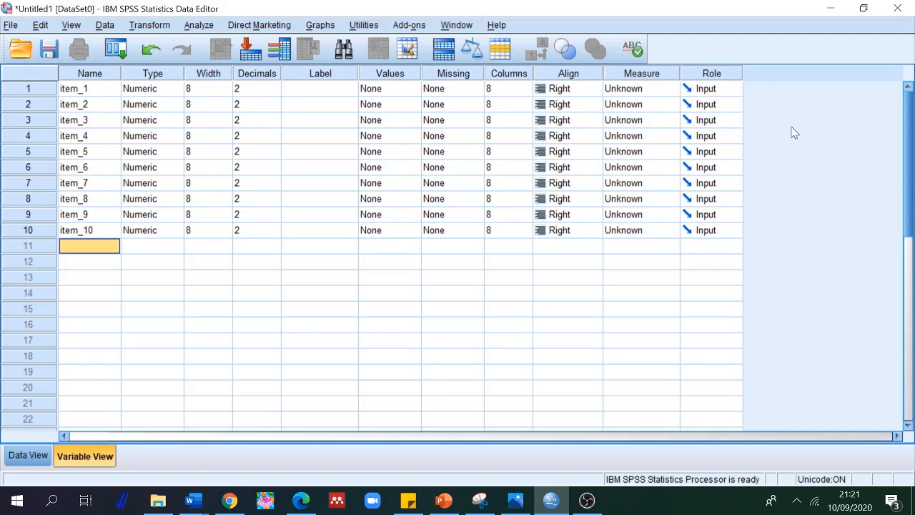
Set the decimals of all ten variables, item_1 through item_10, to 0
click(265, 89)
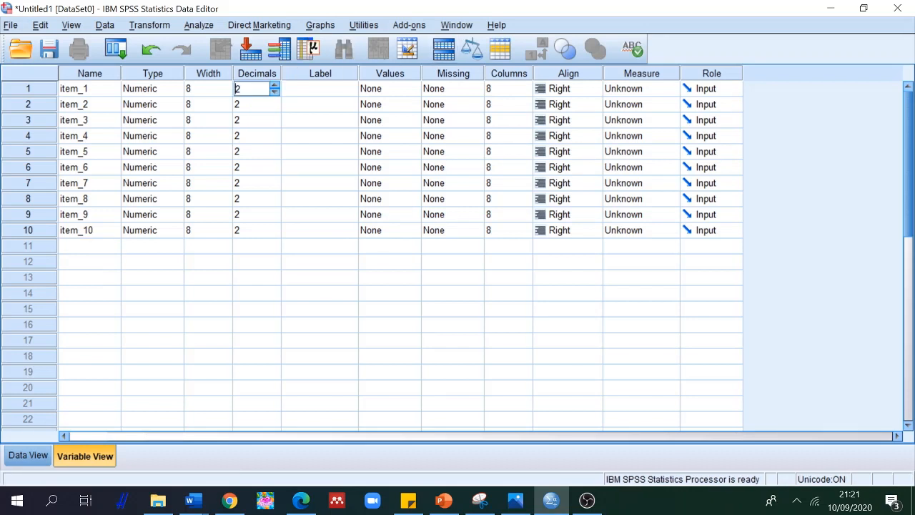
key(BackSpace)
text(0)
key(Return)
text(0)
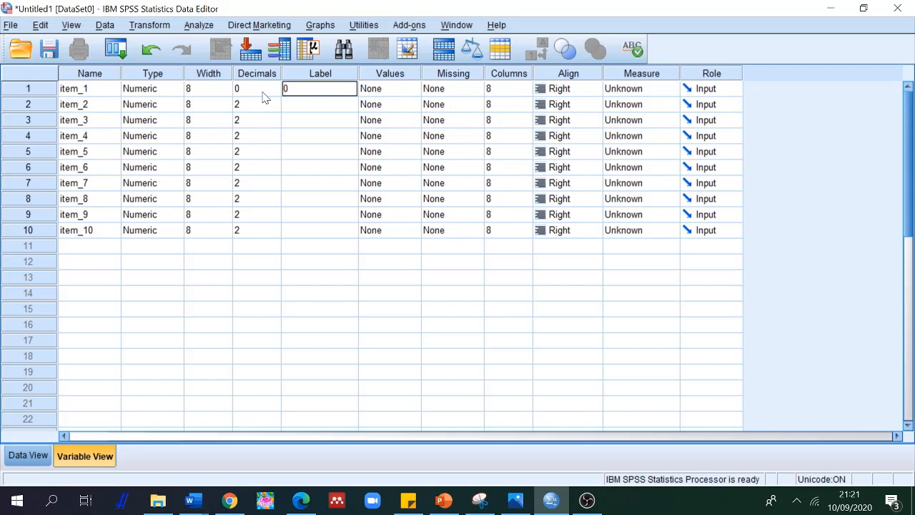
key(Return)
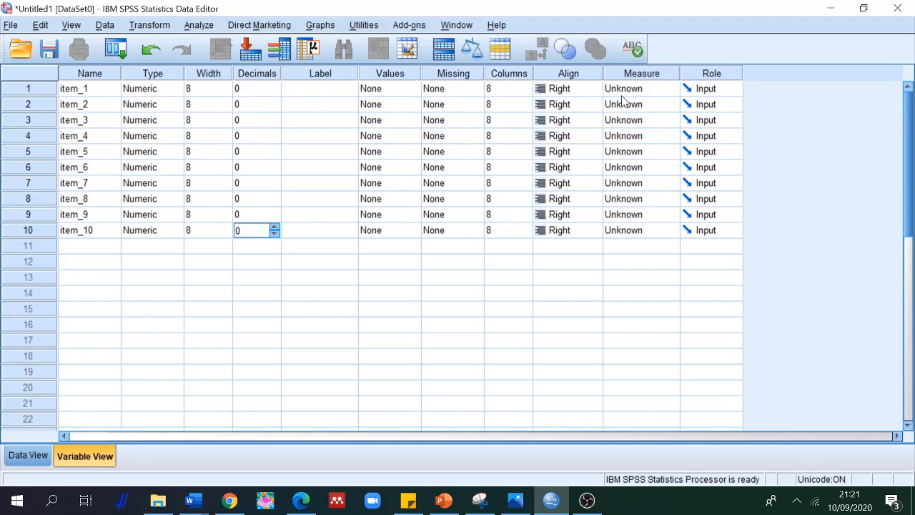
Set the measurement level of all ten variables, item_1 through item_10, to Scale
click(659, 88)
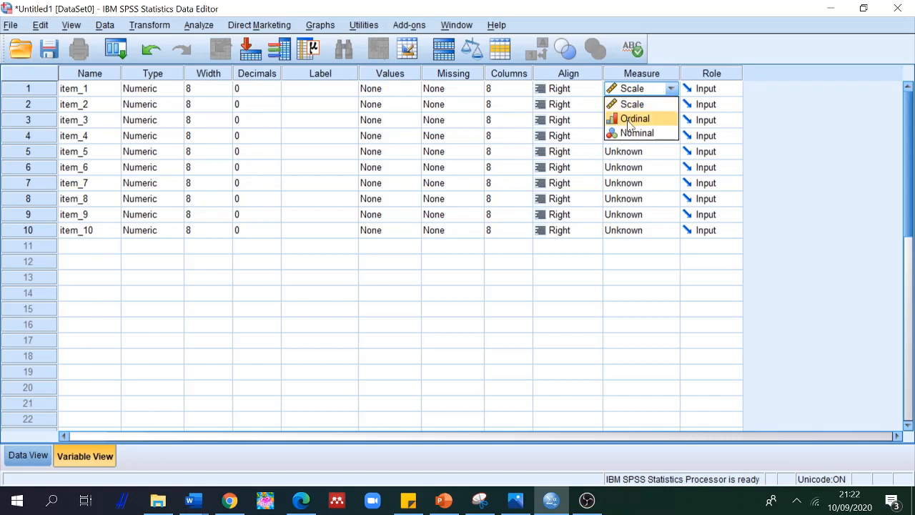
click(629, 103)
click(631, 108)
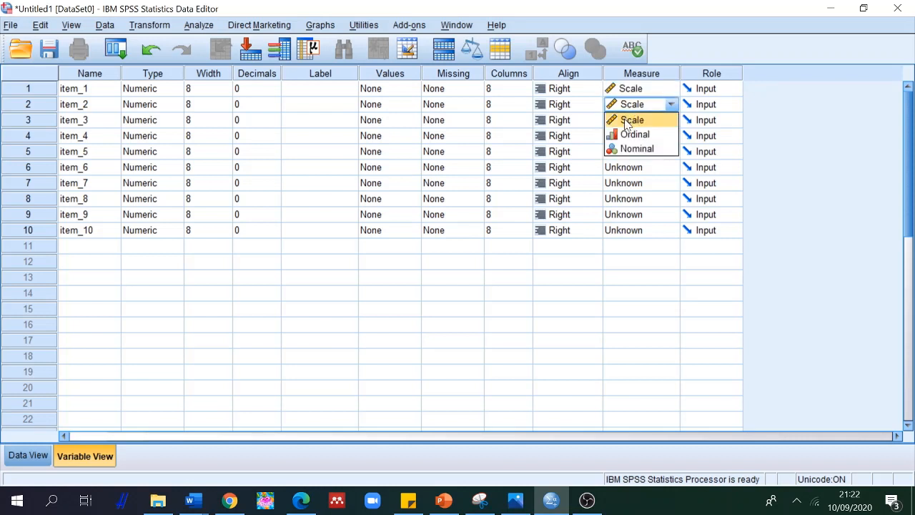
click(626, 120)
click(627, 120)
click(624, 137)
click(625, 136)
click(625, 136)
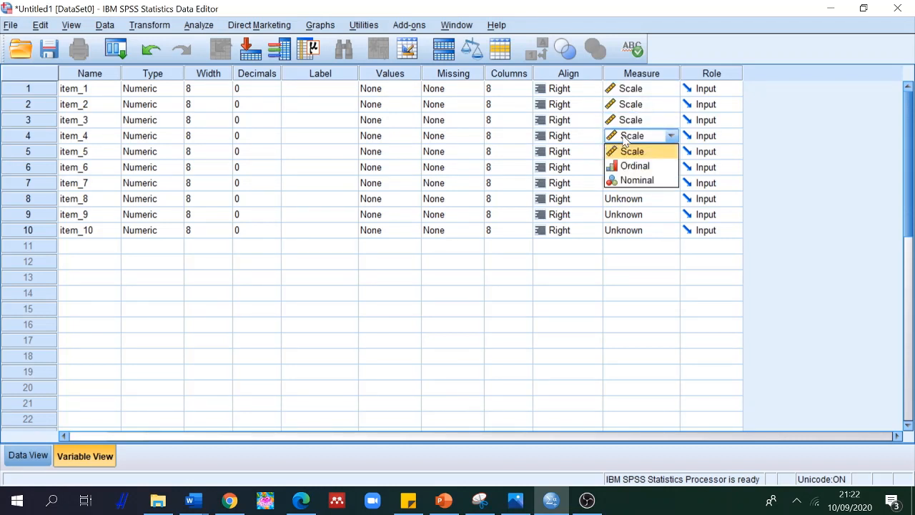
click(624, 151)
click(624, 151)
click(626, 166)
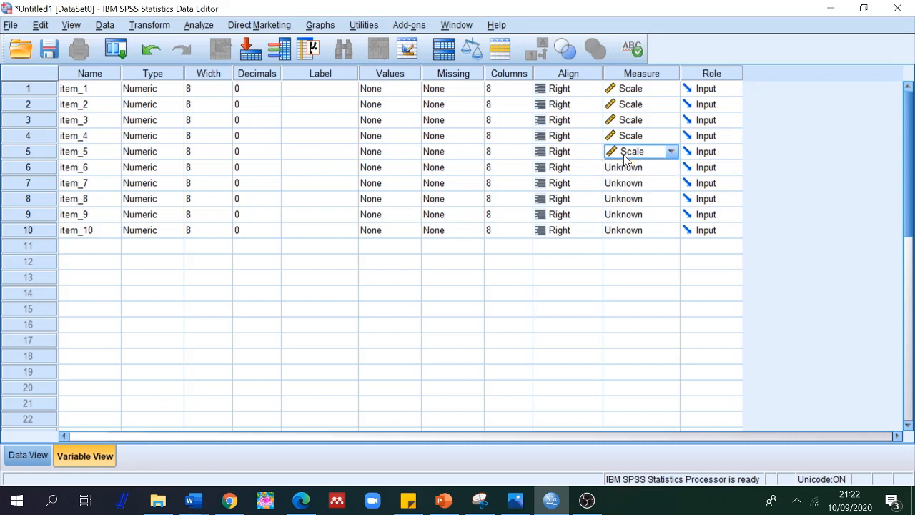
click(624, 170)
click(626, 183)
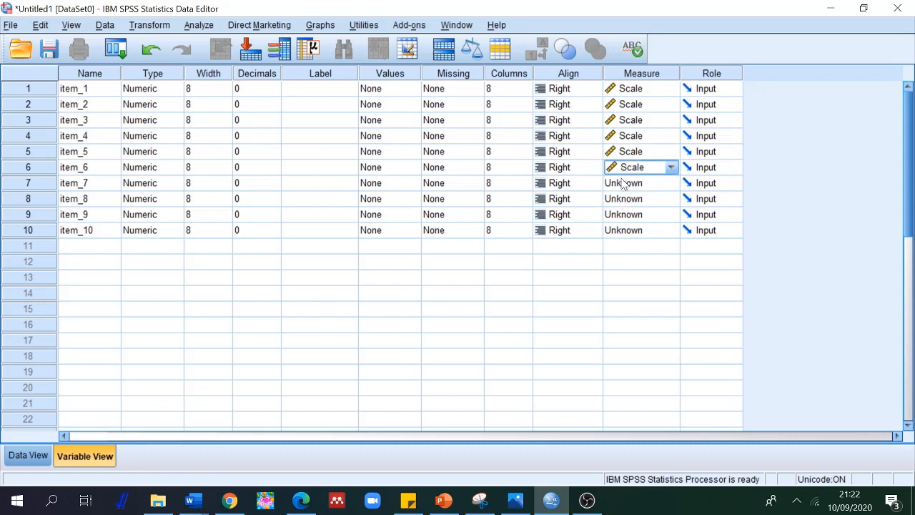
click(624, 184)
click(625, 198)
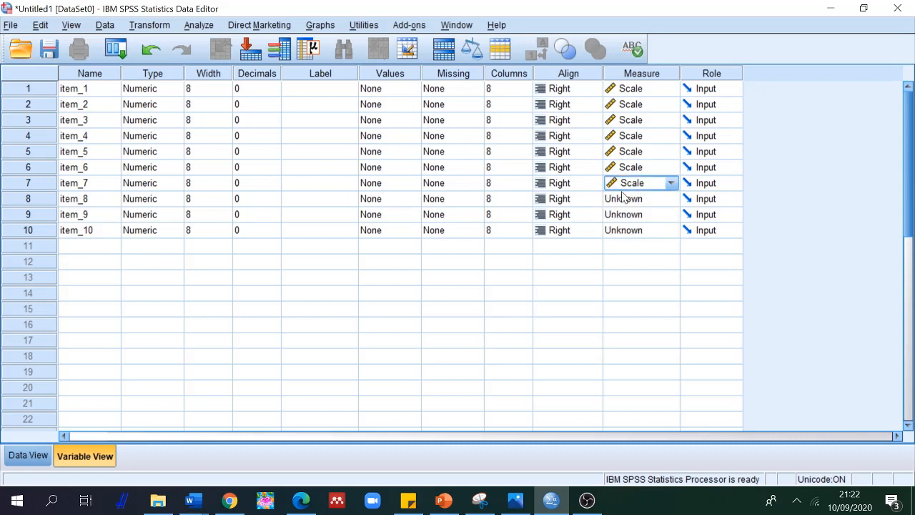
click(624, 199)
click(624, 200)
click(624, 201)
click(624, 201)
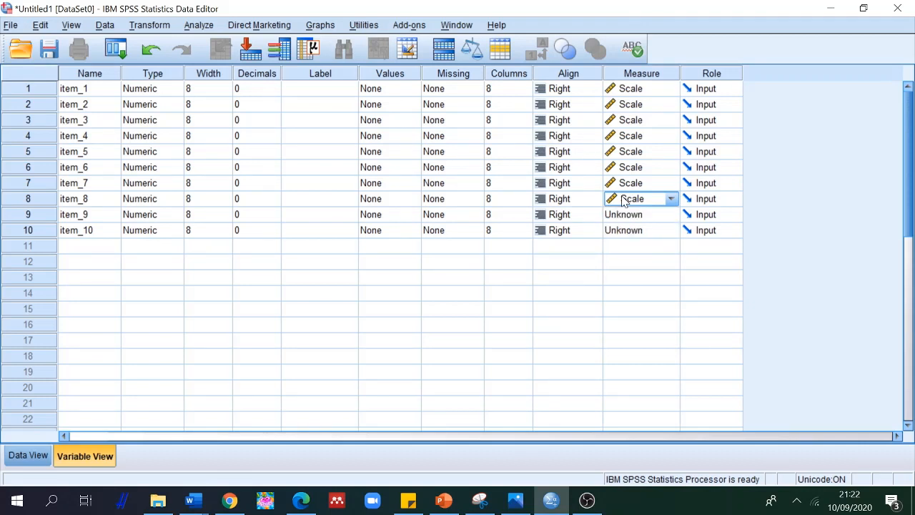
click(624, 216)
click(622, 222)
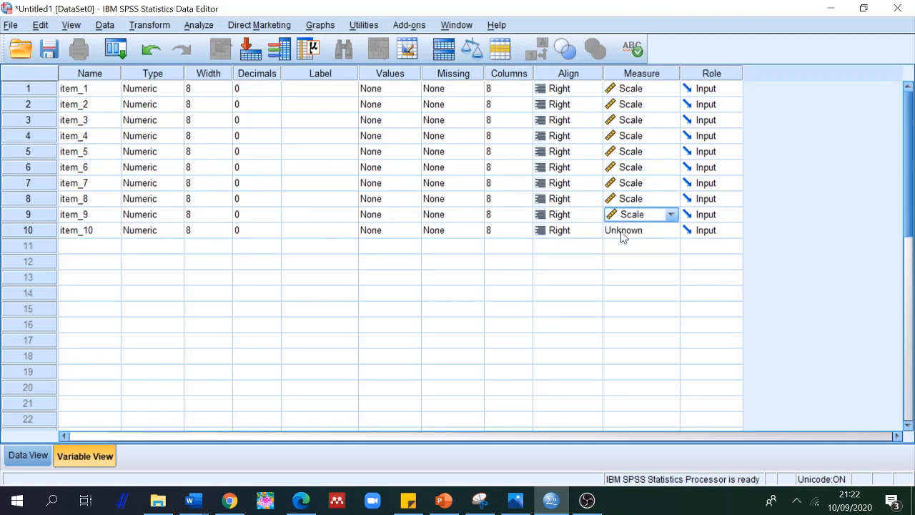
click(624, 235)
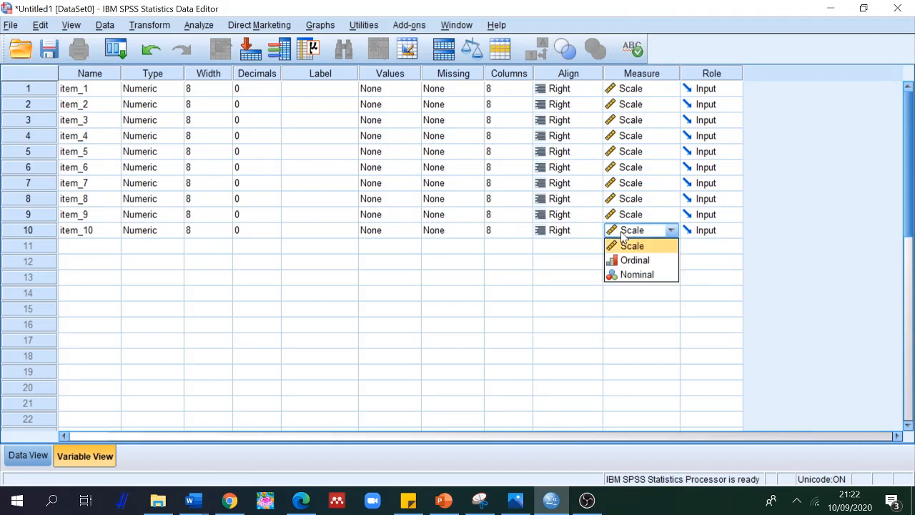
click(584, 250)
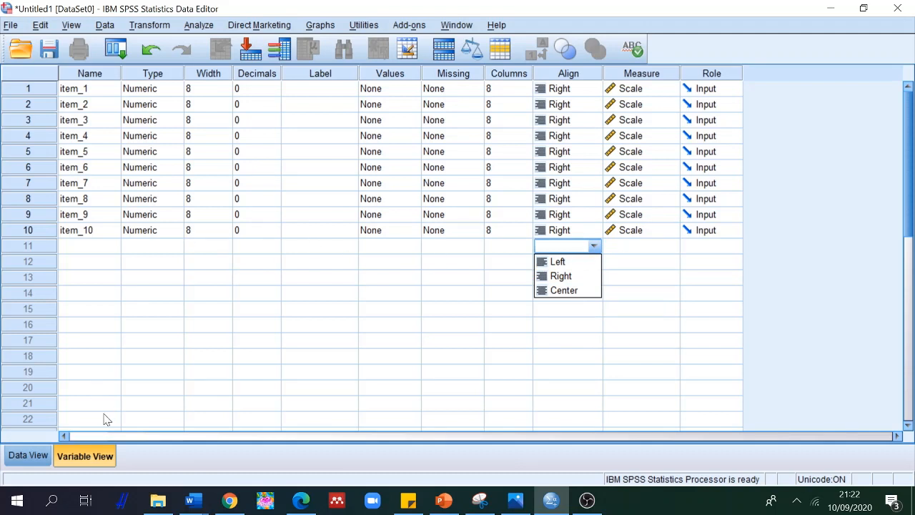
Switch to the UJI VALIDITAS DAN RELIABILITAS document in Word and copy the ten item scores and total scores of all 20 respondents
click(29, 456)
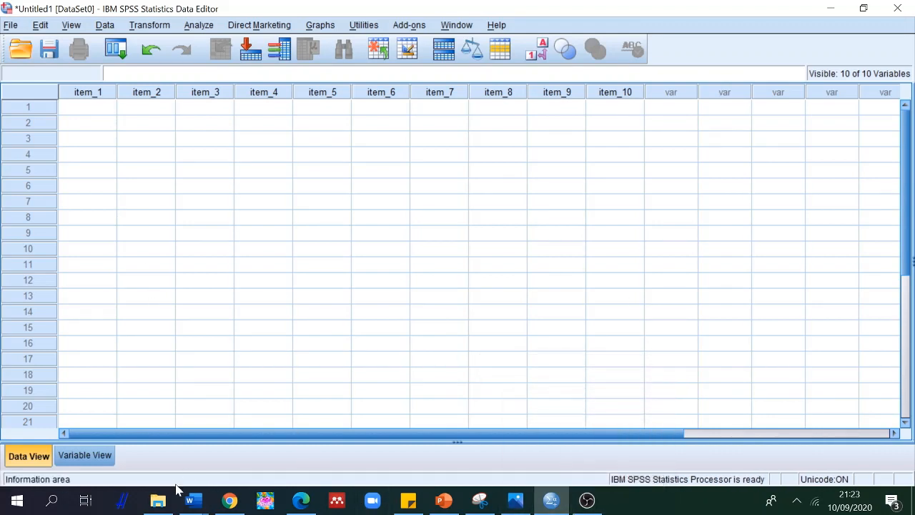
click(193, 499)
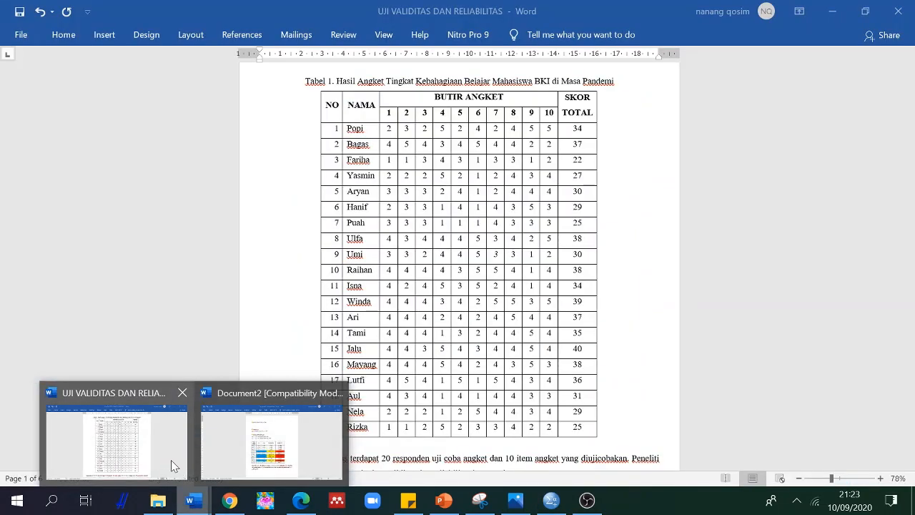
click(171, 459)
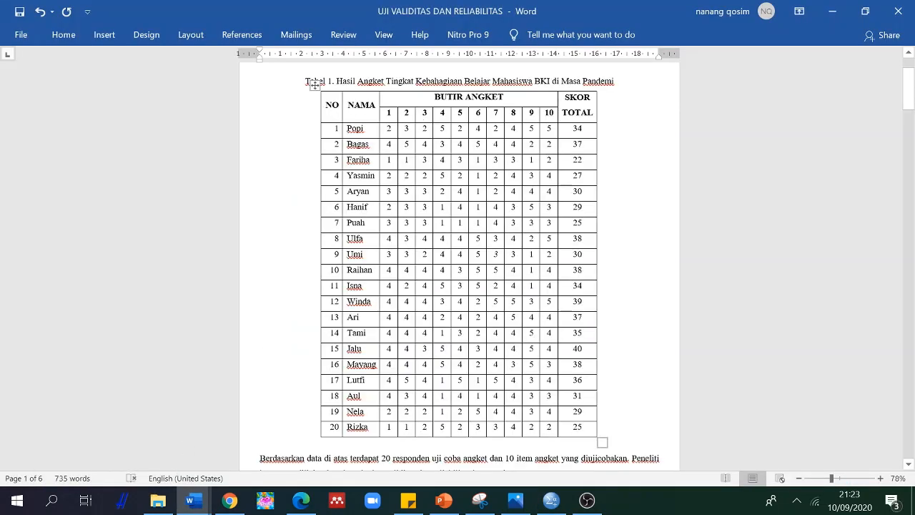
drag(389, 128, 580, 430)
key(ctrl+c)
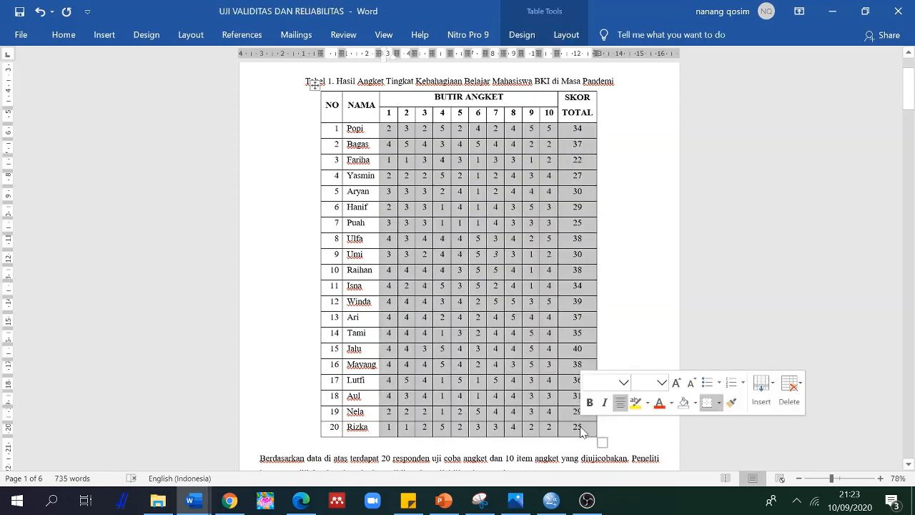
Return to SPSS and add an eleventh variable named Jumlah with 0 decimals and the Scale measurement level
click(560, 501)
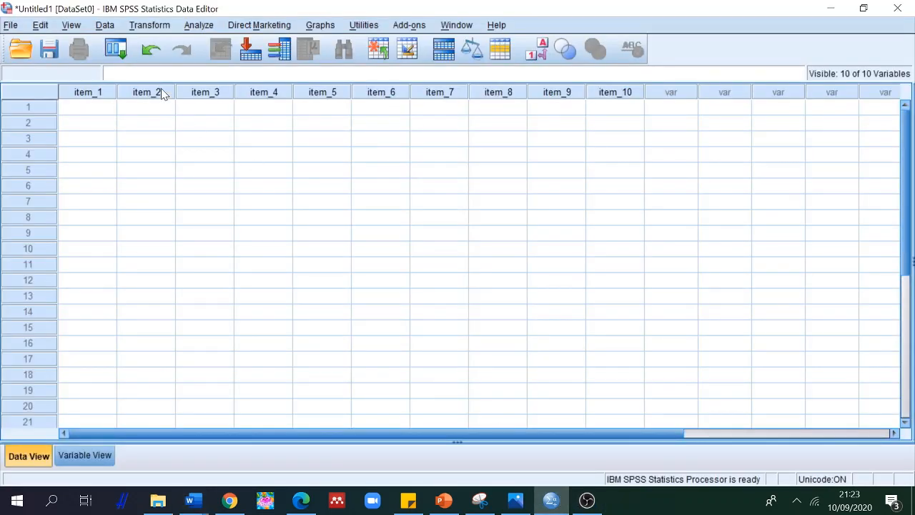
click(84, 455)
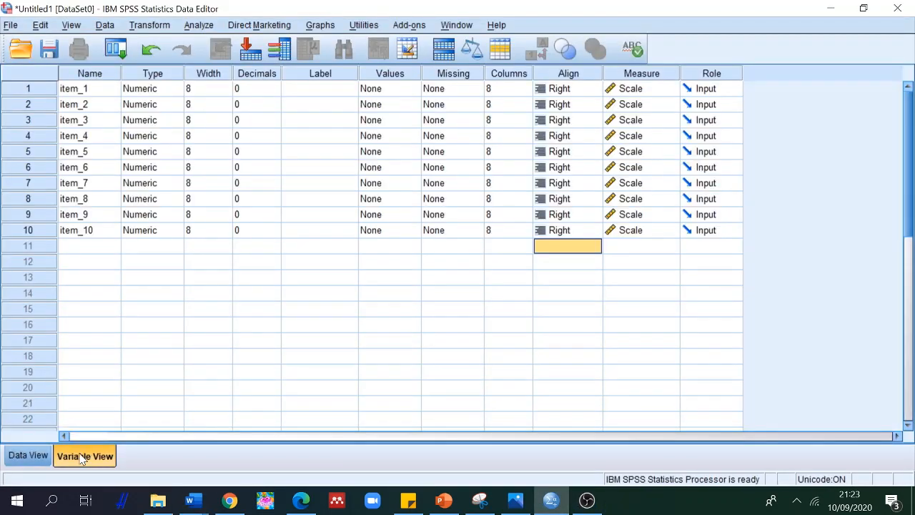
click(107, 246)
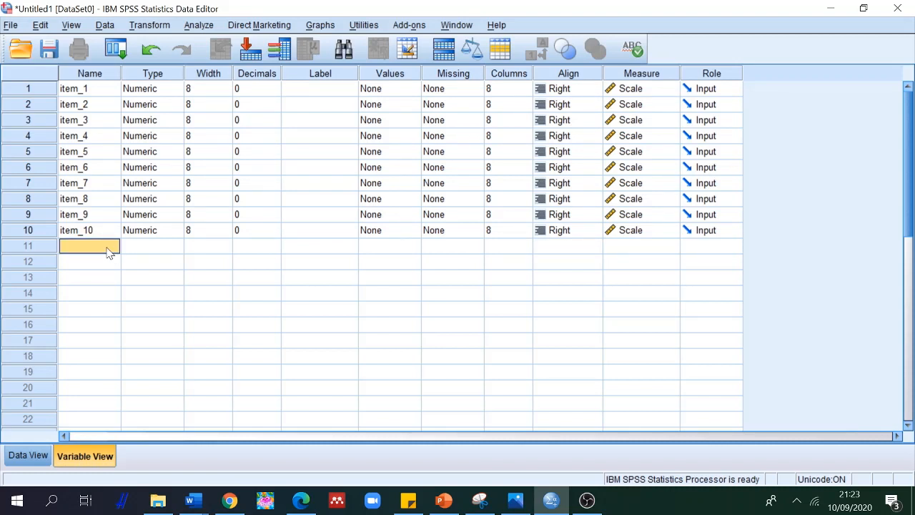
text(Jumlah)
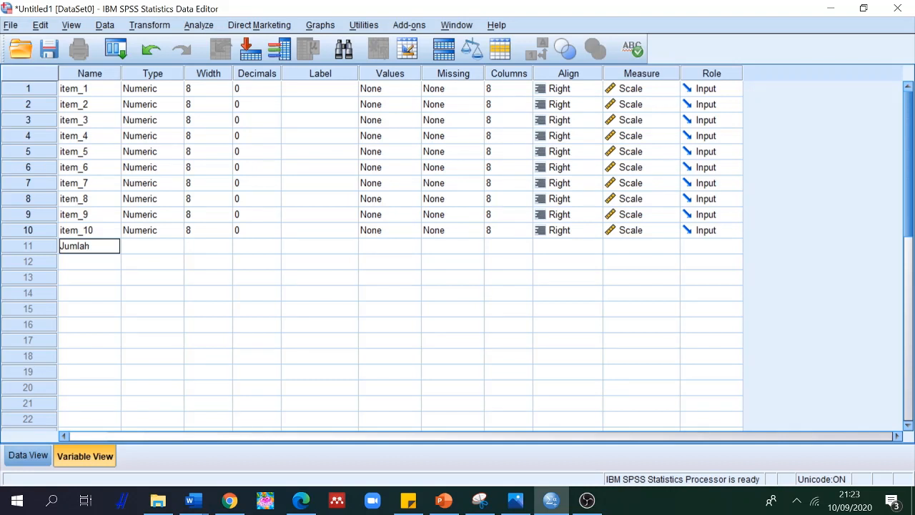
key(Return)
click(262, 251)
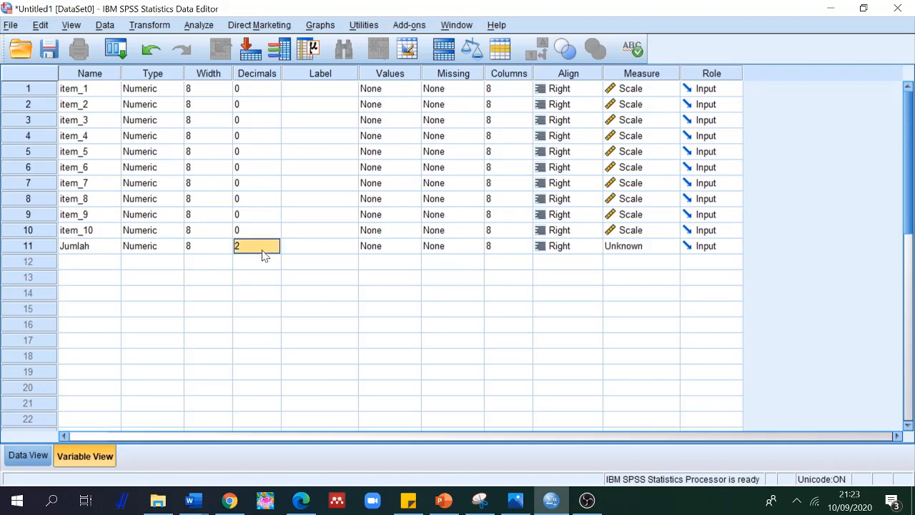
text(0)
click(634, 247)
click(634, 260)
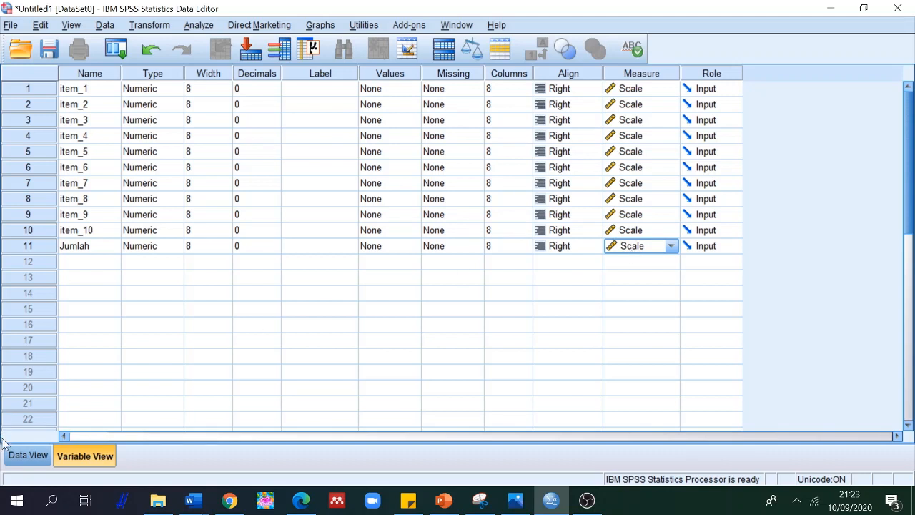
Paste the copied scores into the dataset, starting at the first case of item_1
click(27, 456)
click(98, 109)
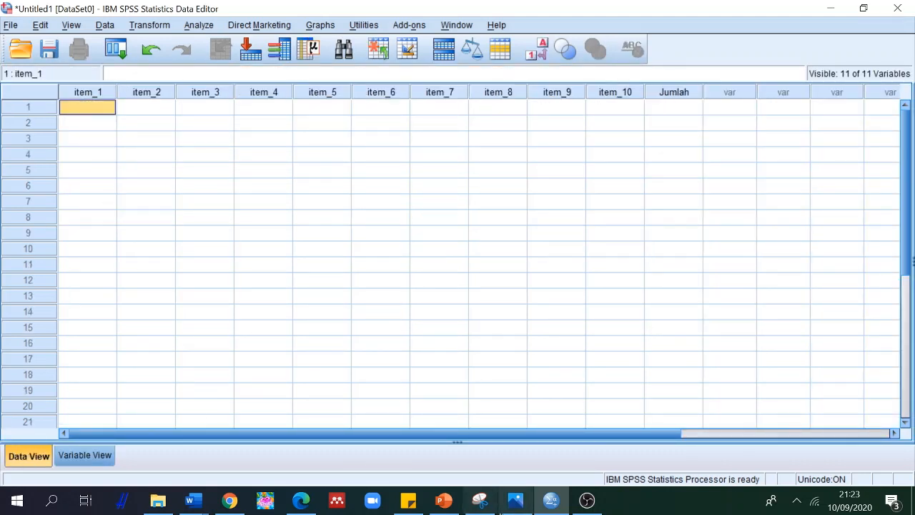
key(ctrl+v)
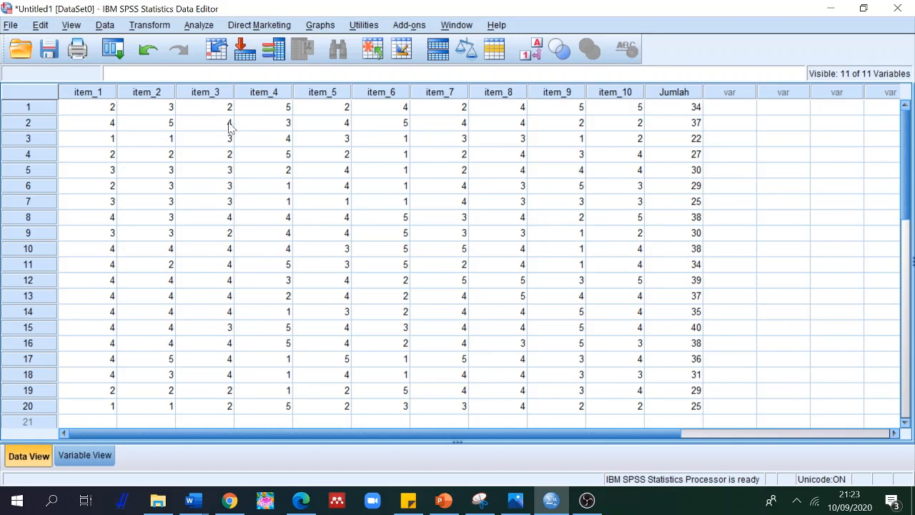
Run a two-tailed Pearson bivariate correlation on all eleven variables, item_1 through item_10 and Jumlah
click(200, 25)
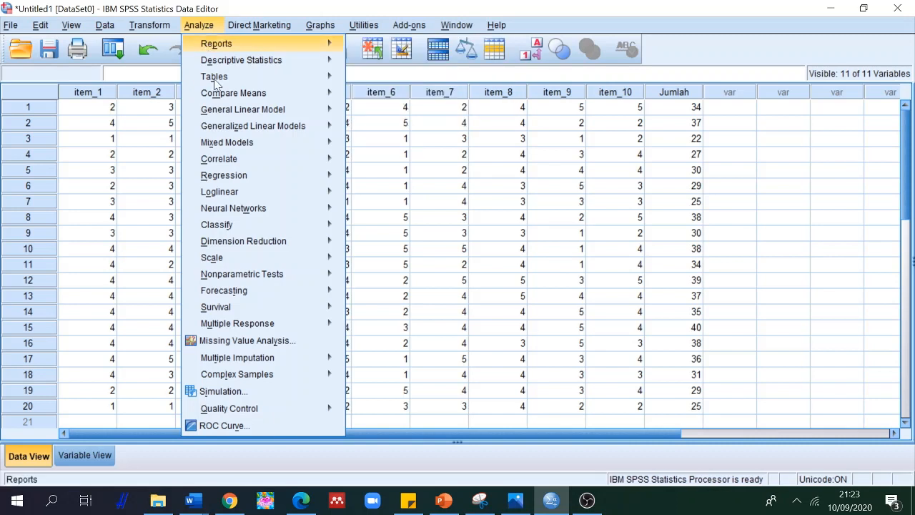
mouse_move(255, 163)
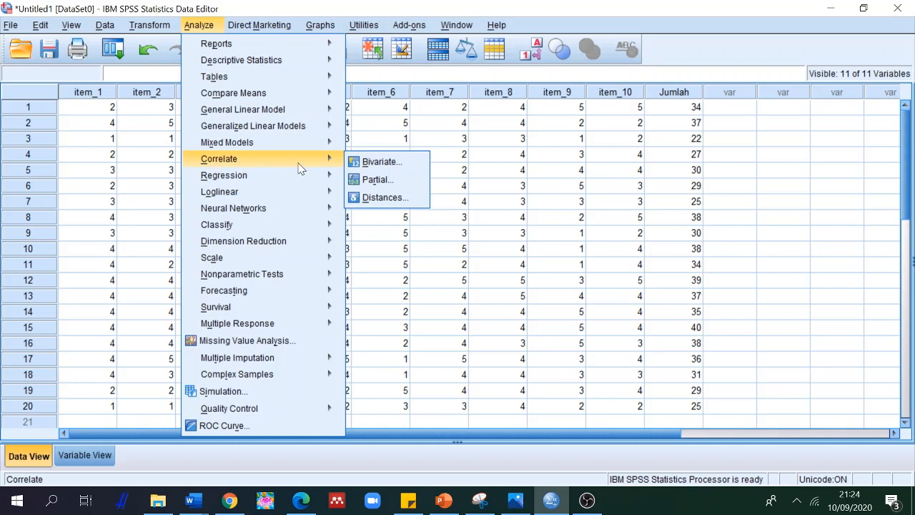
click(375, 166)
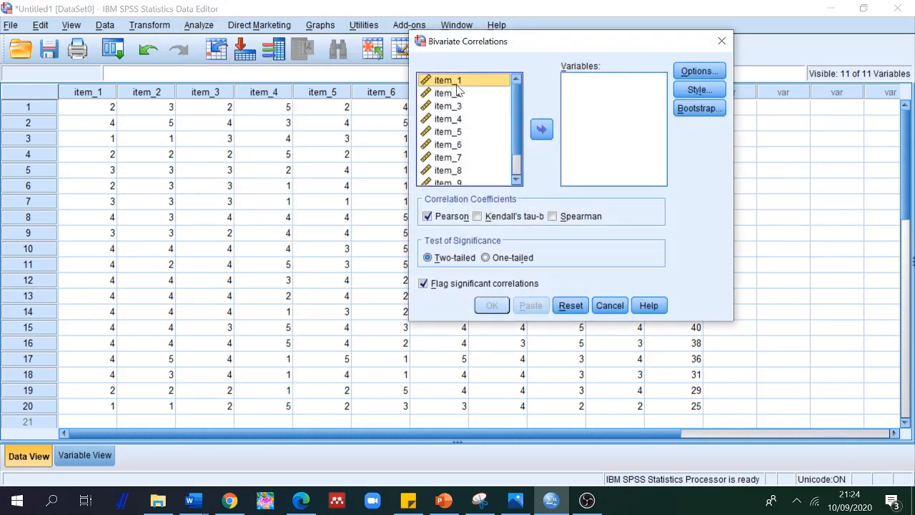
click(456, 83)
key(ctrl+a)
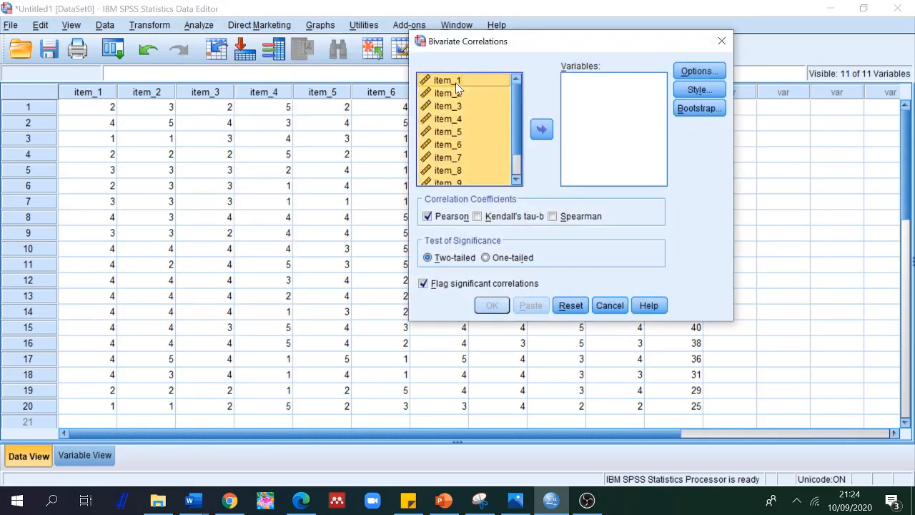
click(541, 129)
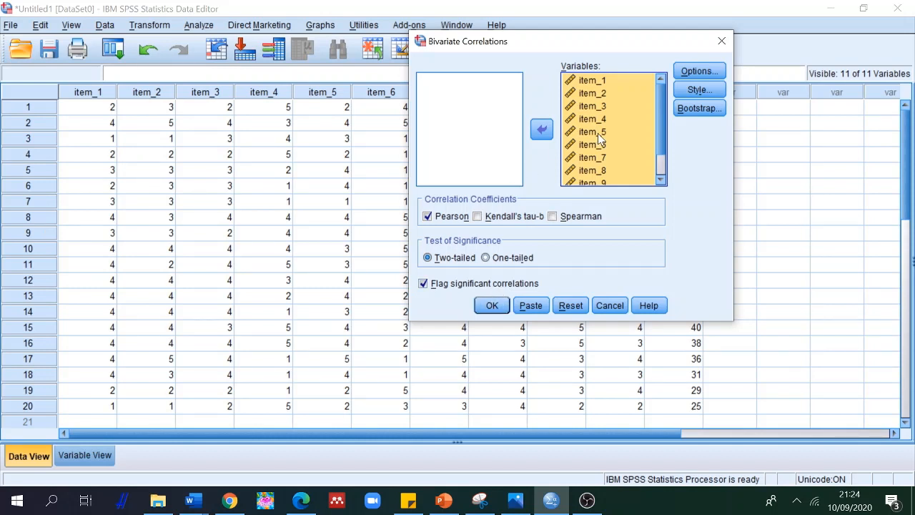
click(492, 307)
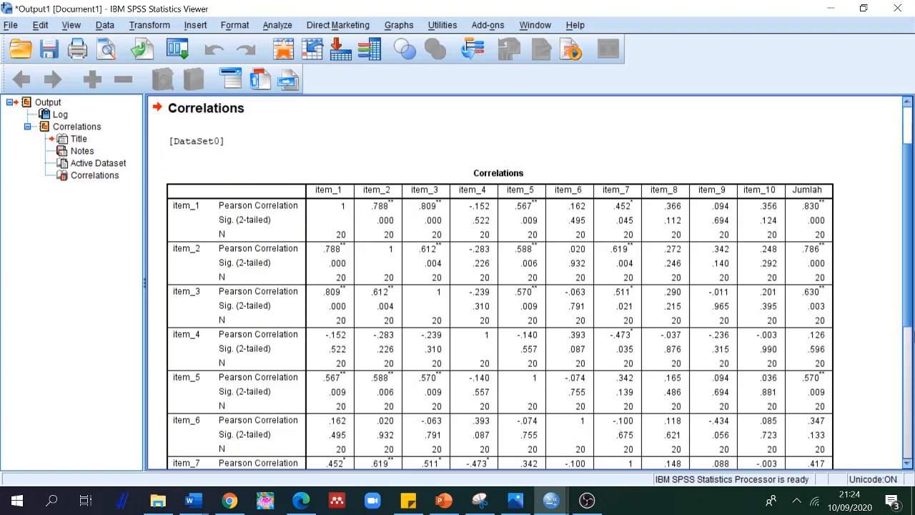
Copy the Correlations table from the SPSS output and paste it under HASIL PERHITUNGAN SPSS in the Word file Document2
click(822, 220)
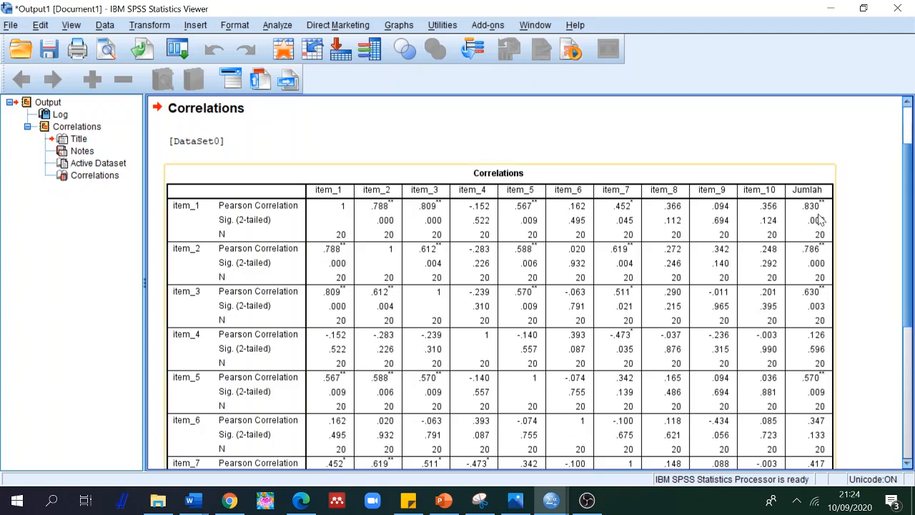
scroll(820, 220, down, 3)
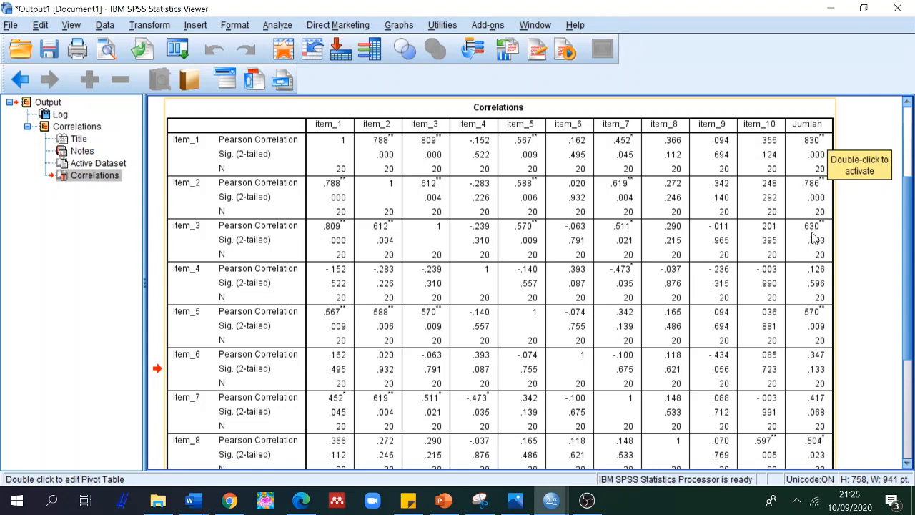
click(822, 284)
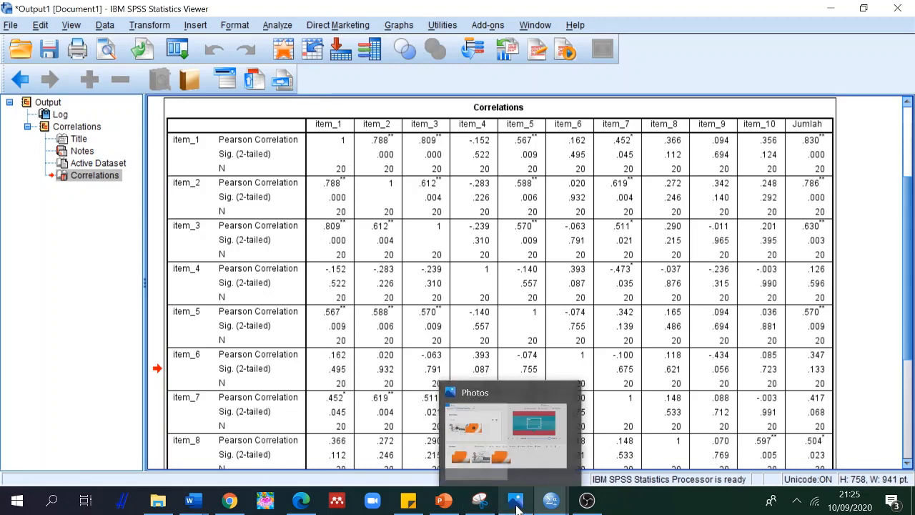
mouse_move(194, 501)
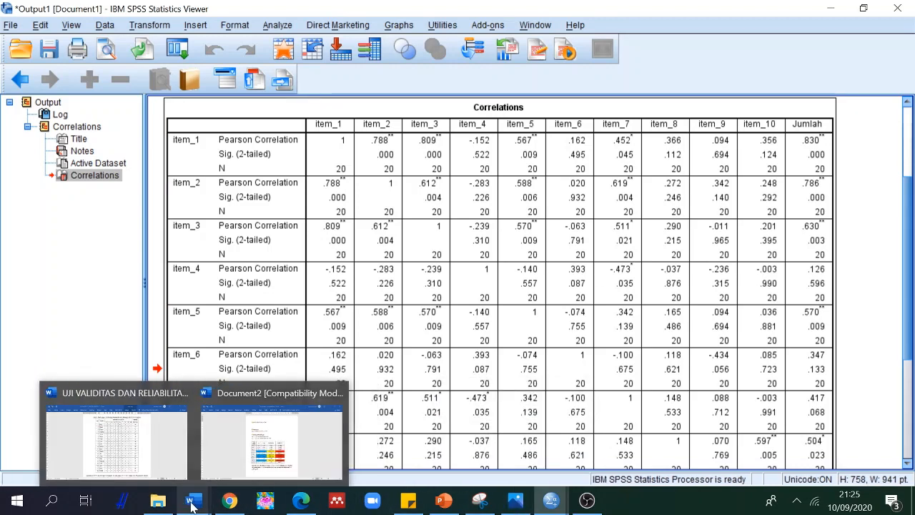
click(236, 459)
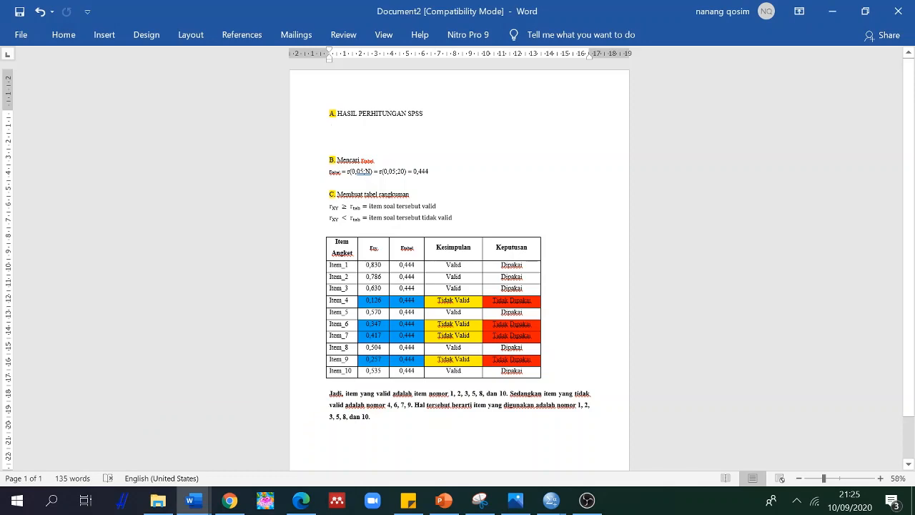
key(ctrl+v)
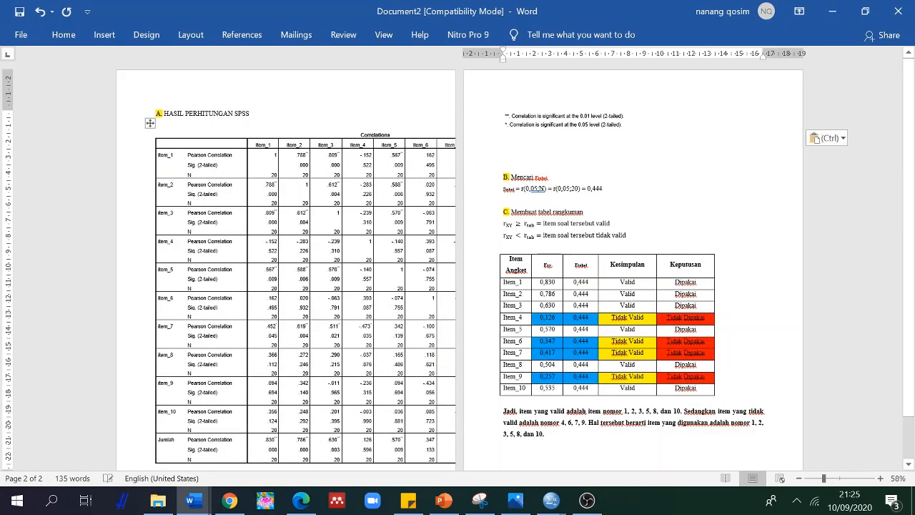
Fit the pasted Correlations table on landscape pages with a column width of 1.9 cm
click(150, 123)
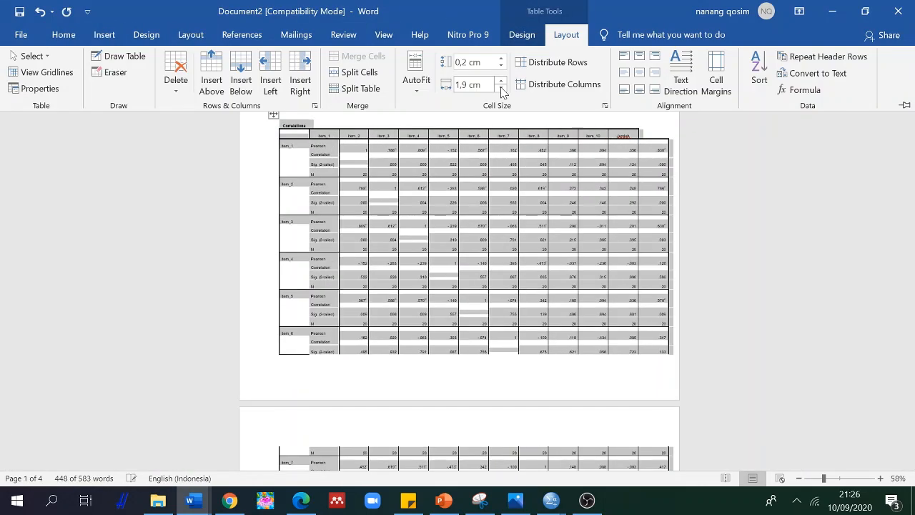
click(801, 236)
click(546, 137)
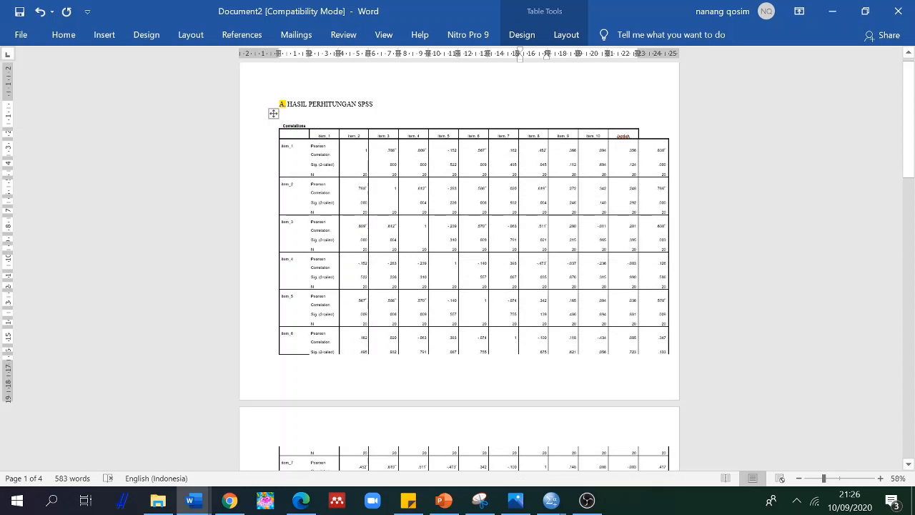
Look up the r table value for N = 20 at 5% in the UJI VALIDITAS DAN RELIABILITAS document's product moment table
drag(912, 150, 913, 328)
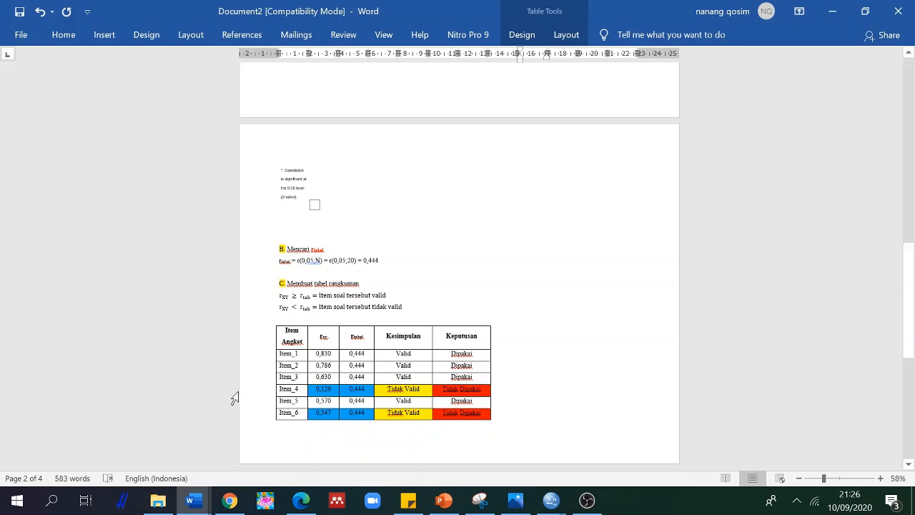
mouse_move(195, 496)
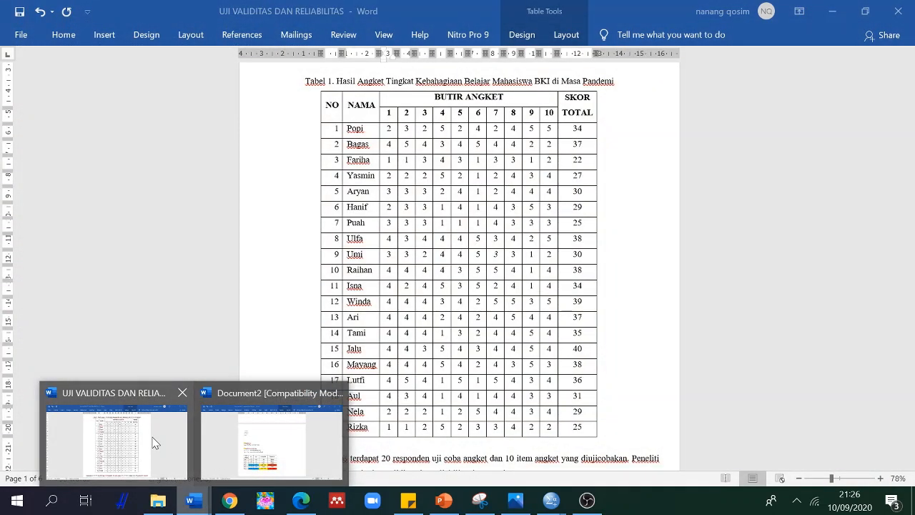
click(152, 440)
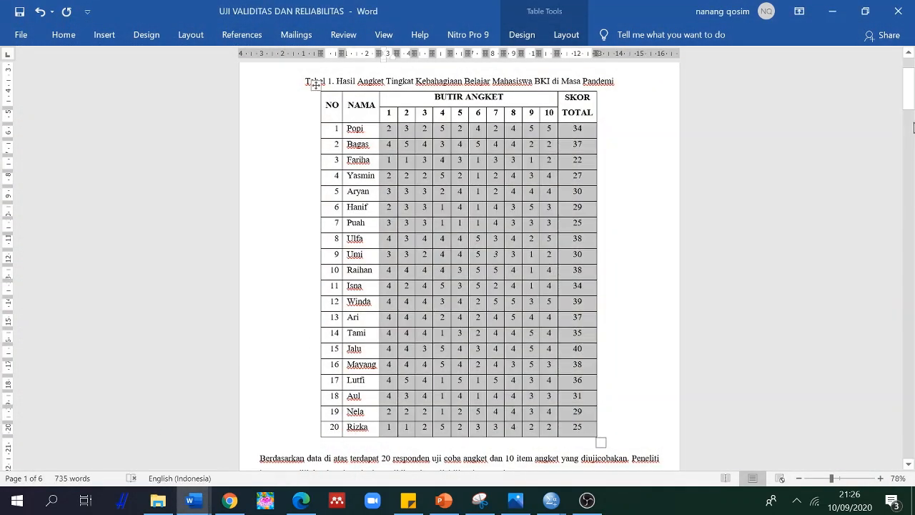
drag(909, 91, 909, 247)
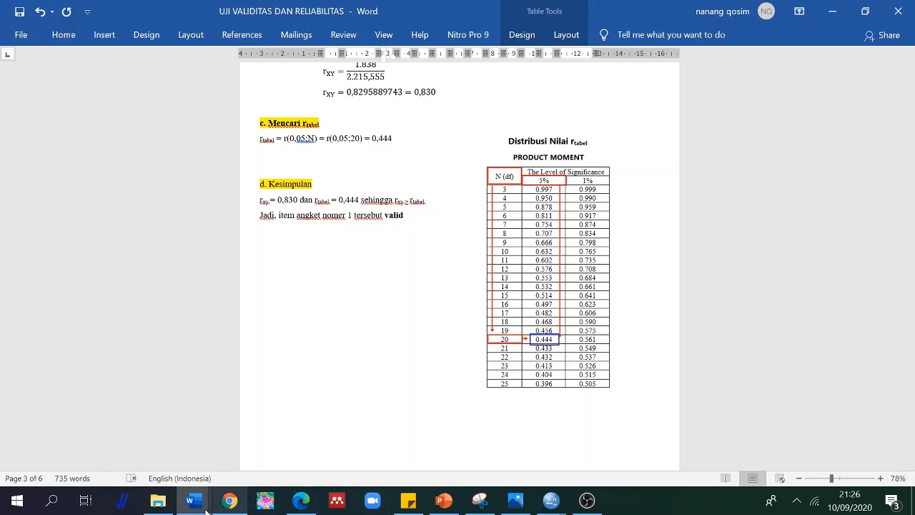
Return to Document2 and compare the section C summary table with the item-total correlations in the pasted SPSS results
mouse_move(201, 510)
click(301, 461)
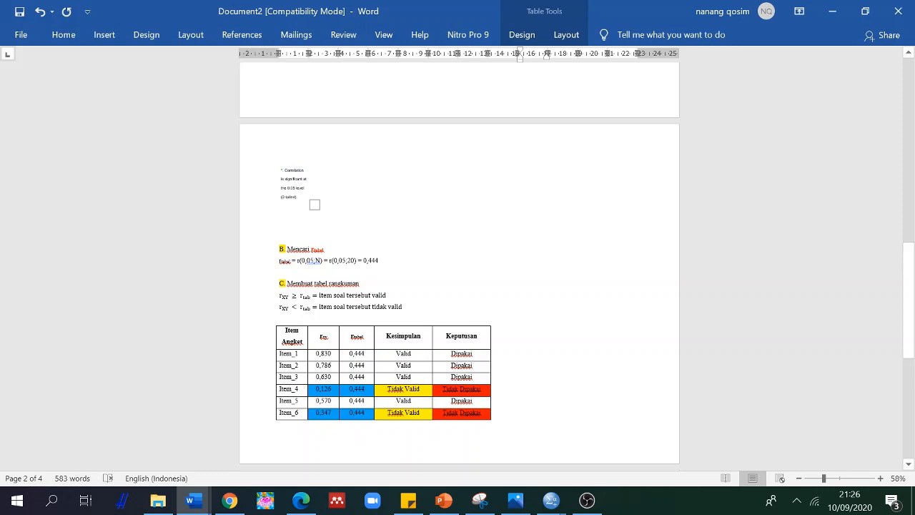
scroll(459, 264, up, 4)
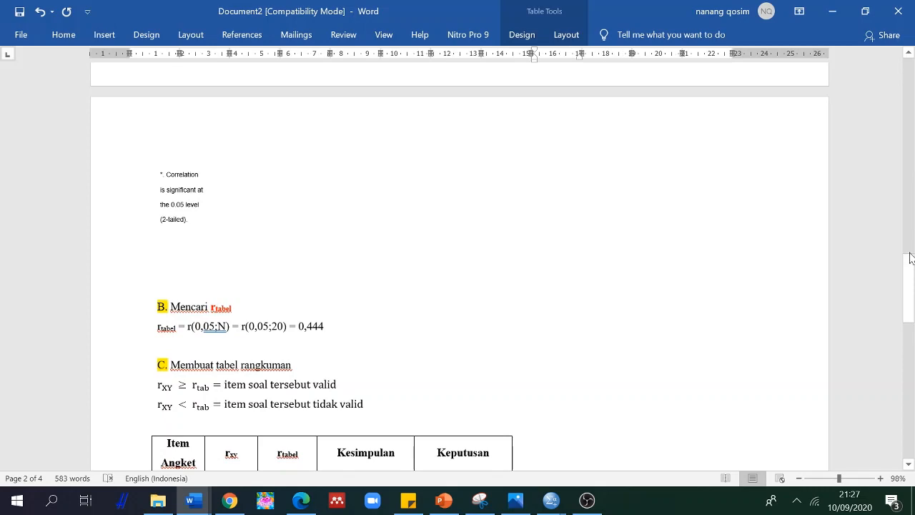
drag(910, 257, 908, 298)
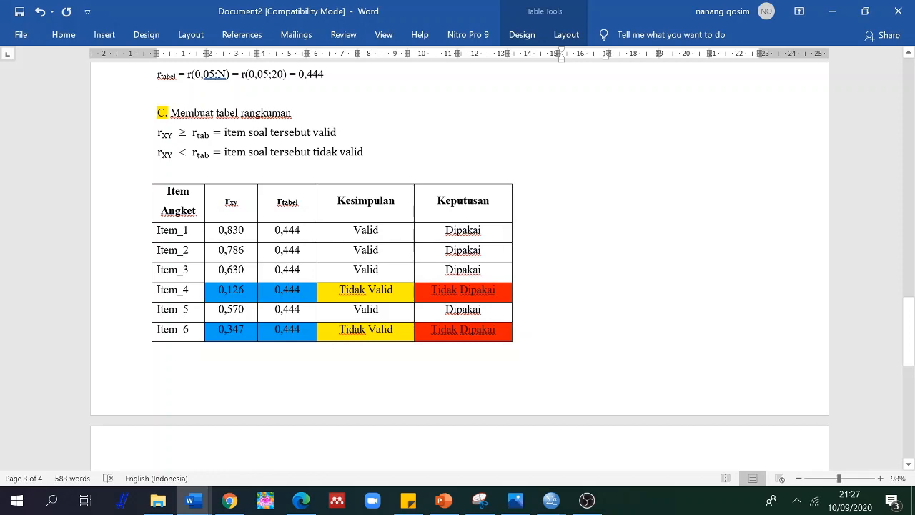
click(910, 326)
drag(911, 326, 878, 100)
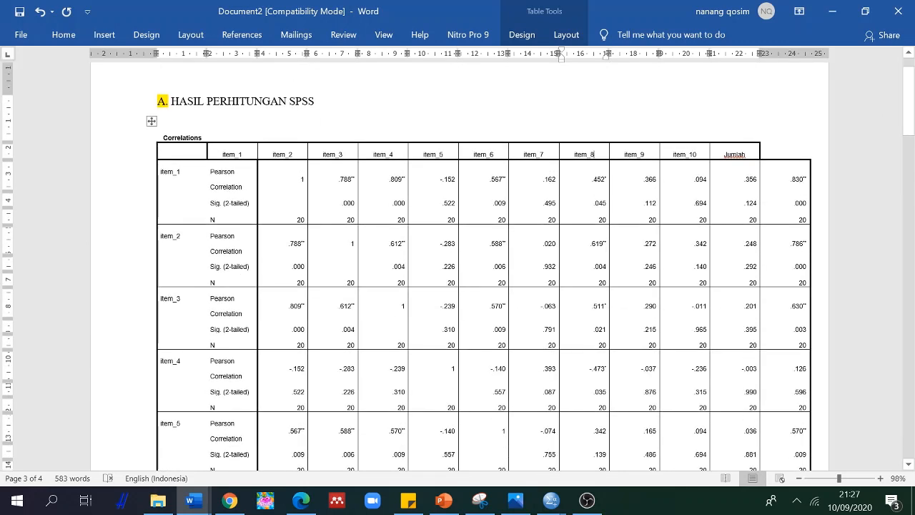
drag(791, 179, 805, 180)
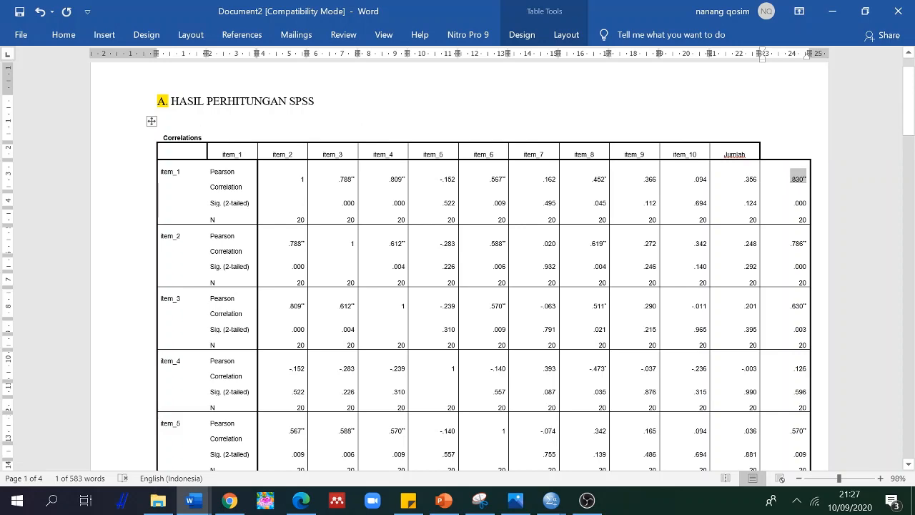
Set the row height of the entire pasted Correlations table to 0 cm
click(150, 121)
click(567, 34)
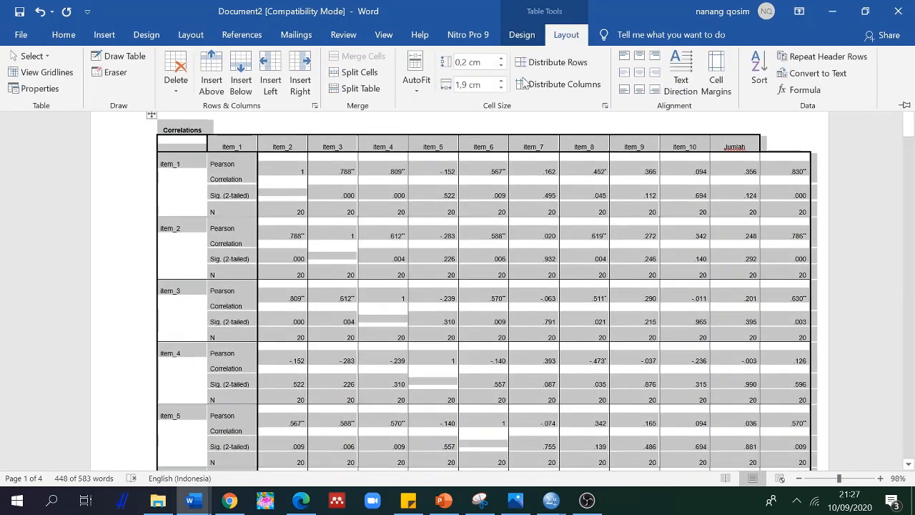
click(502, 69)
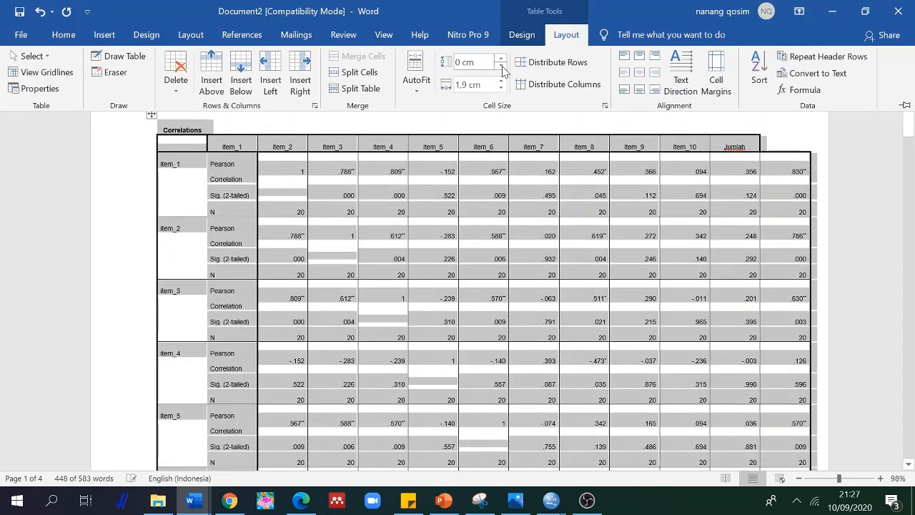
click(800, 234)
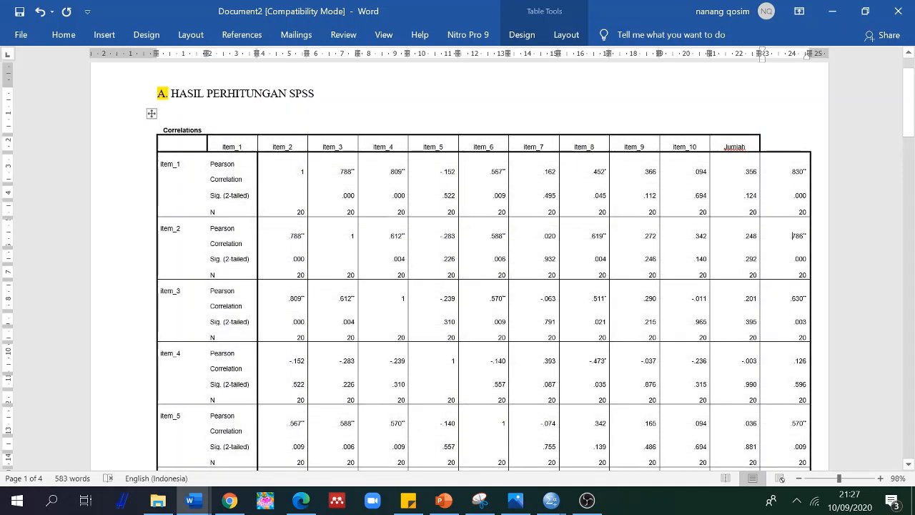
Review the validity criteria, each item's conclusion and decision in the summary table, and the closing paragraph below it
drag(912, 122, 913, 369)
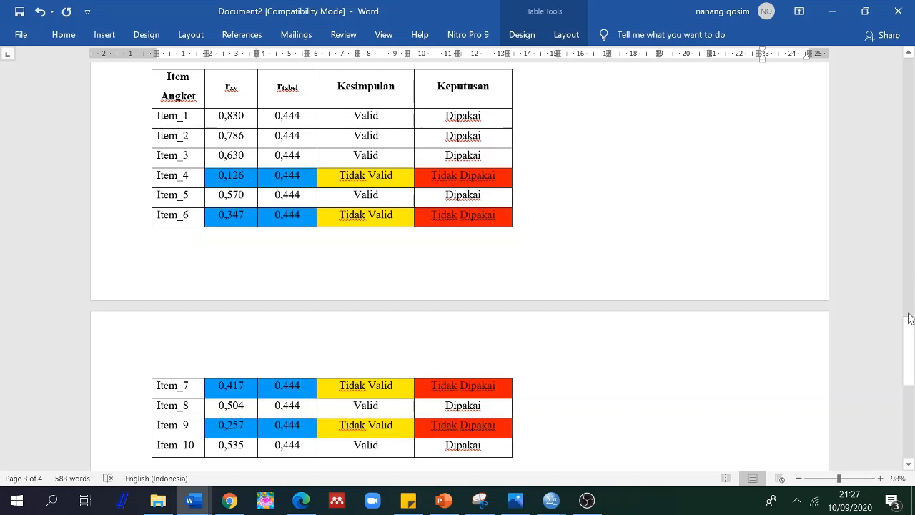
drag(913, 316, 906, 304)
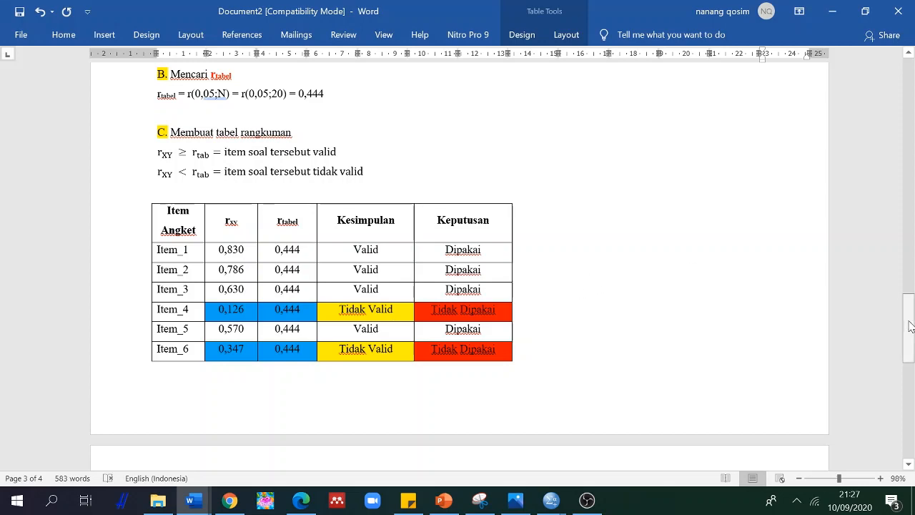
drag(912, 327, 913, 364)
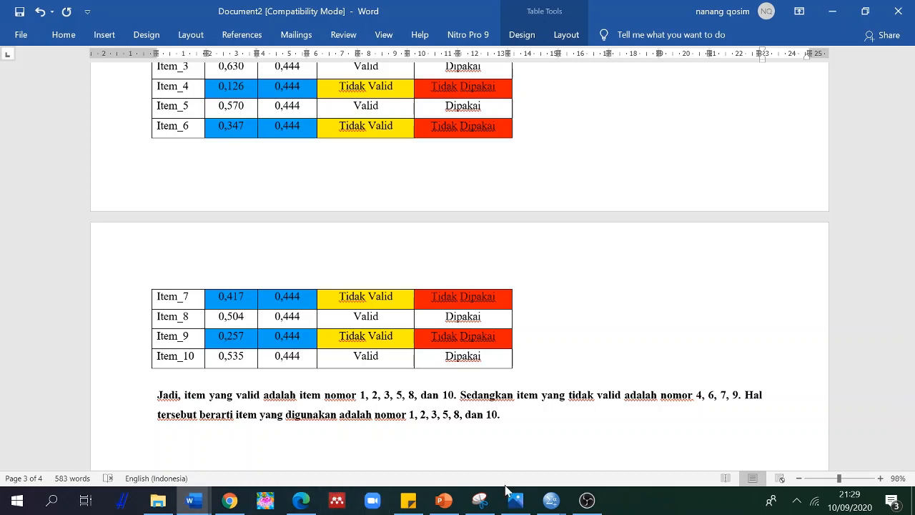
Switch to the SPSS Data Editor and start a Reliability Analysis with item_1, item_2 and item_3 as its items
mouse_move(551, 503)
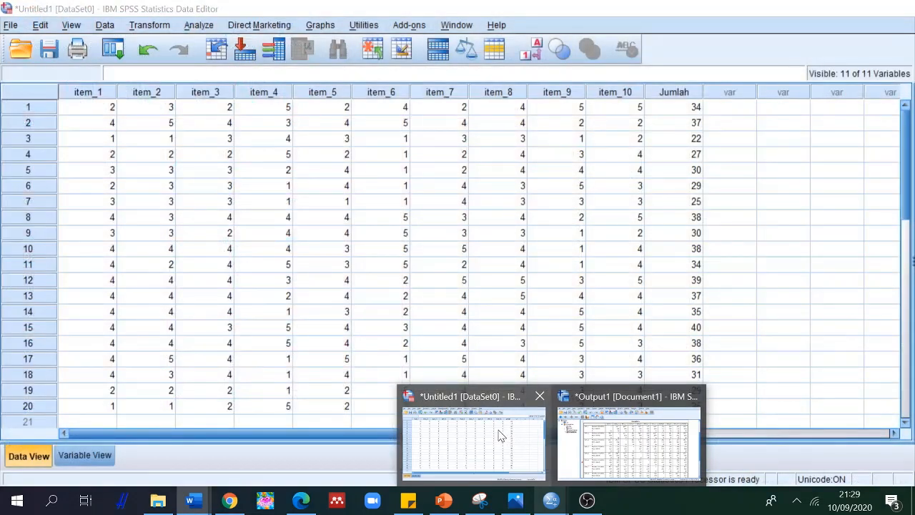
click(499, 433)
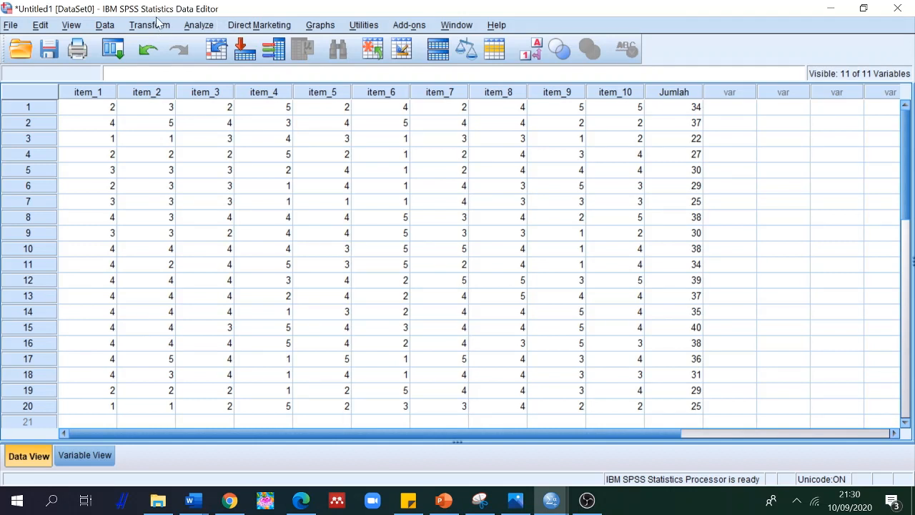
click(198, 28)
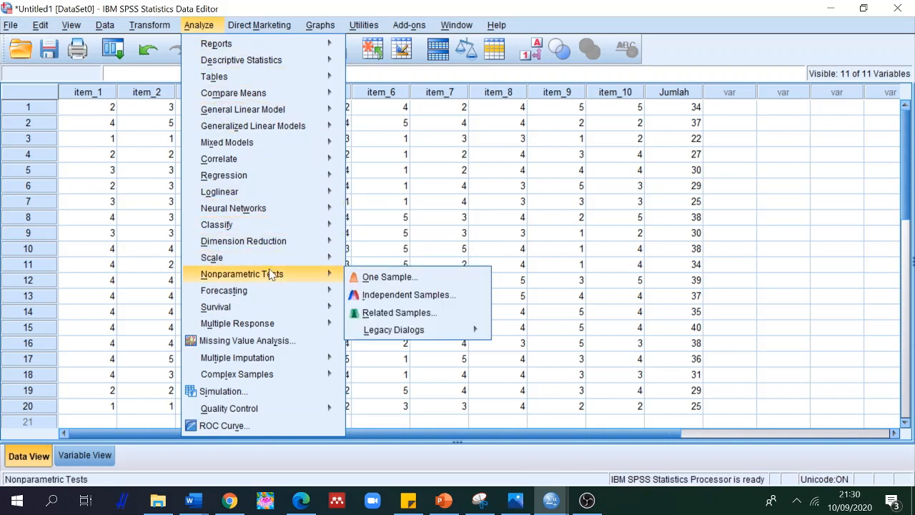
mouse_move(272, 261)
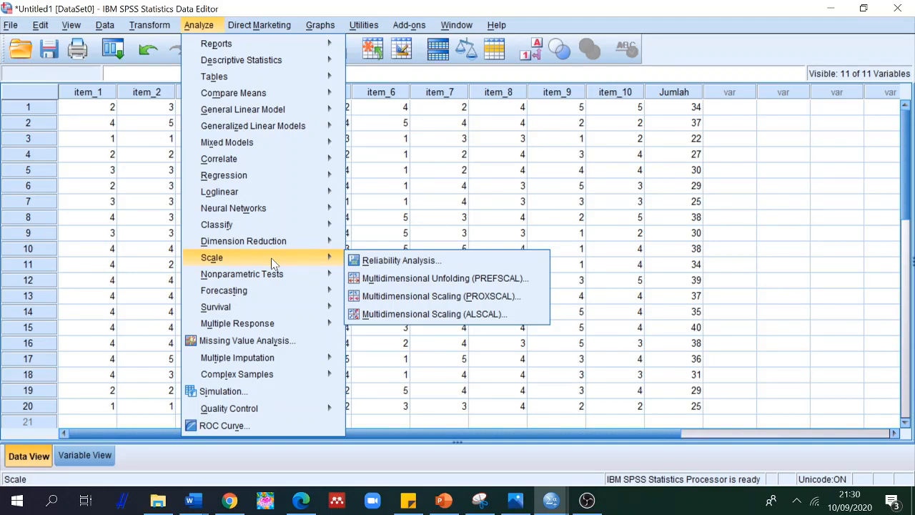
click(365, 262)
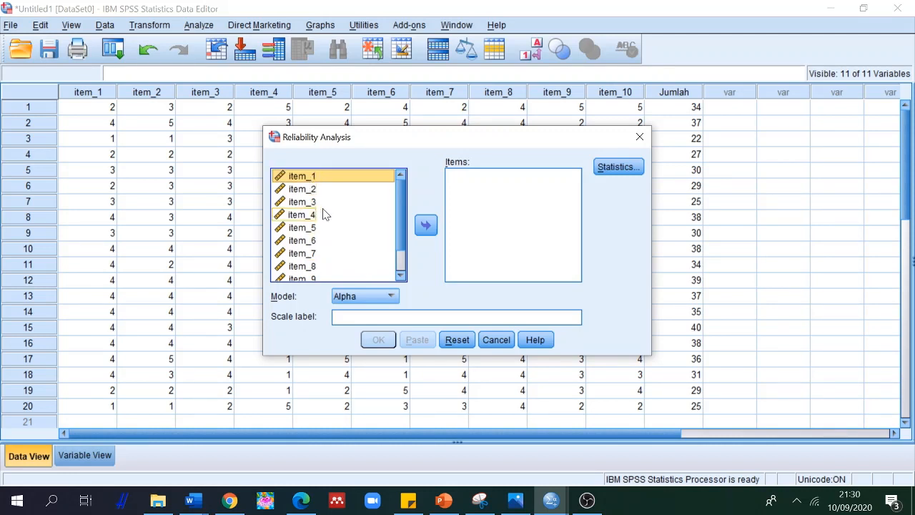
key(shift+Down)
key(shift+Down)
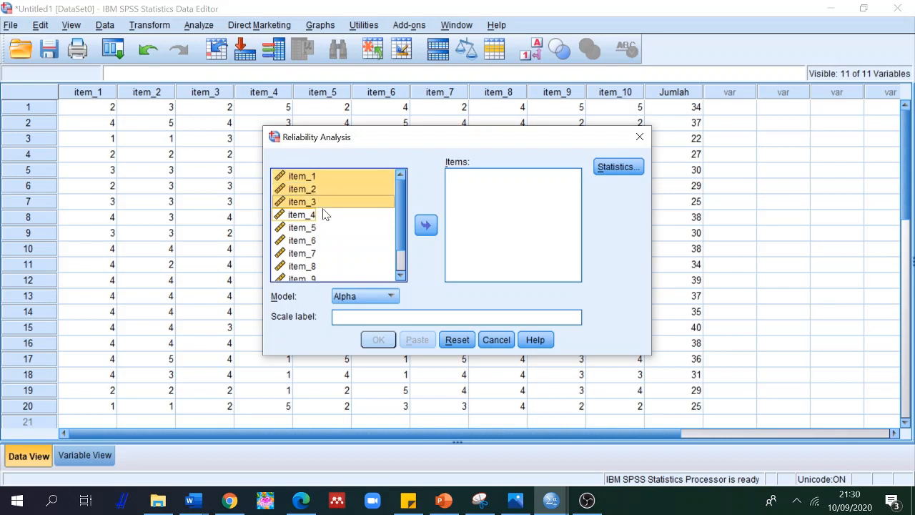
click(426, 226)
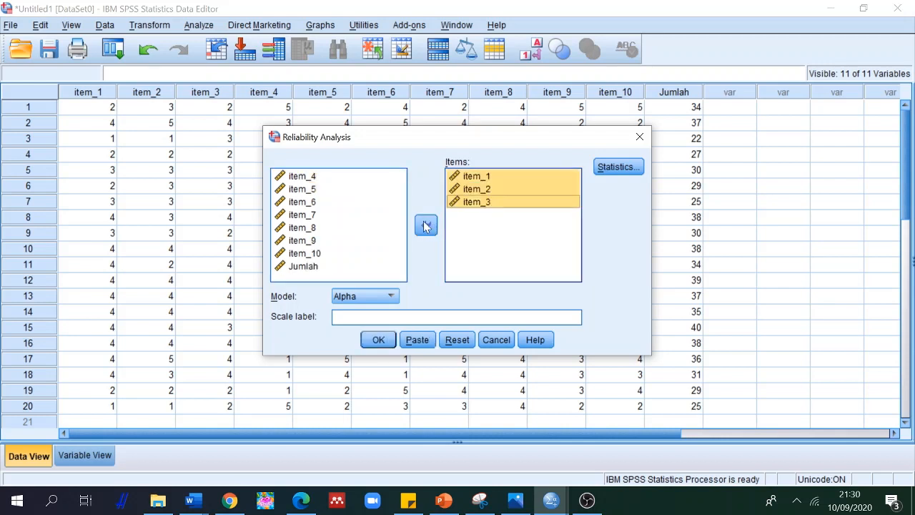
Add item_5, item_8 and item_10 to the items of the Reliability Analysis
click(315, 192)
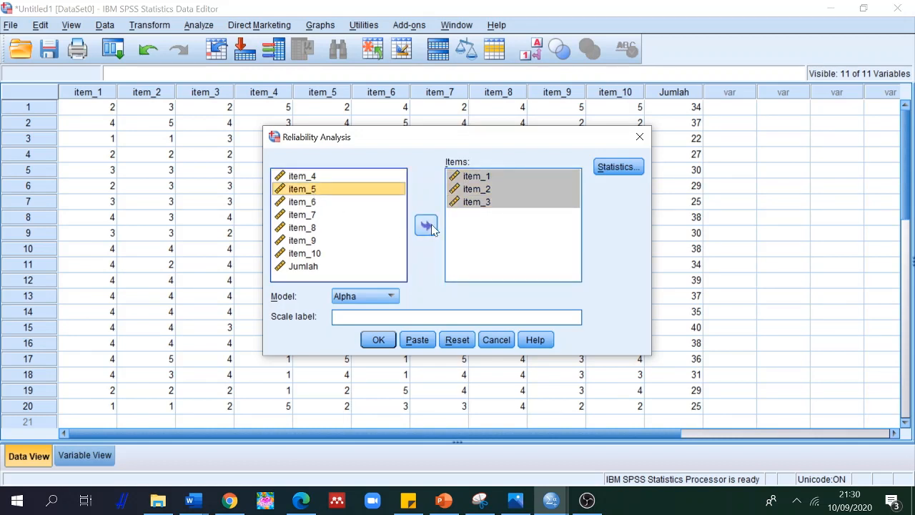
click(426, 226)
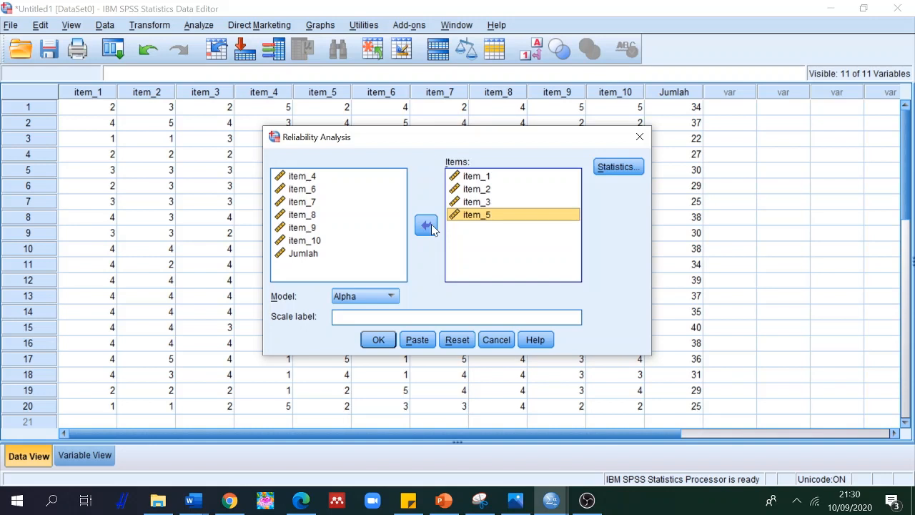
click(312, 217)
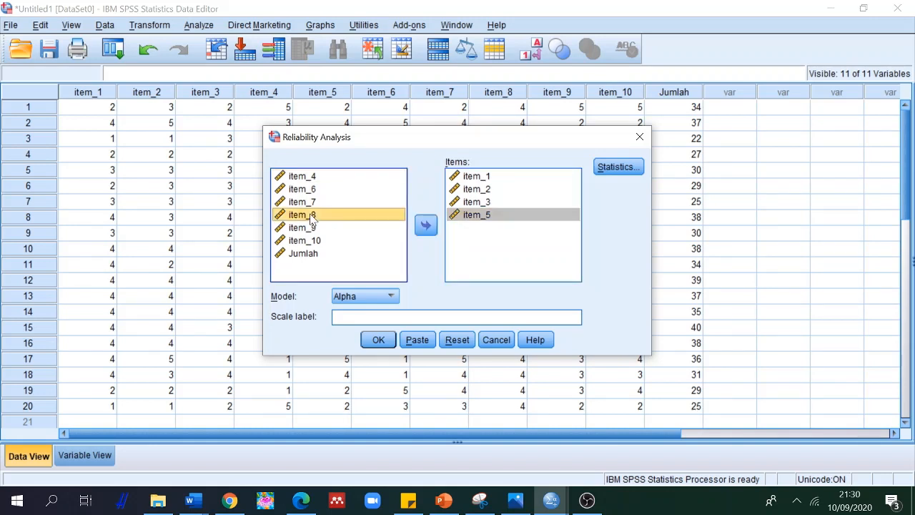
click(426, 226)
click(316, 229)
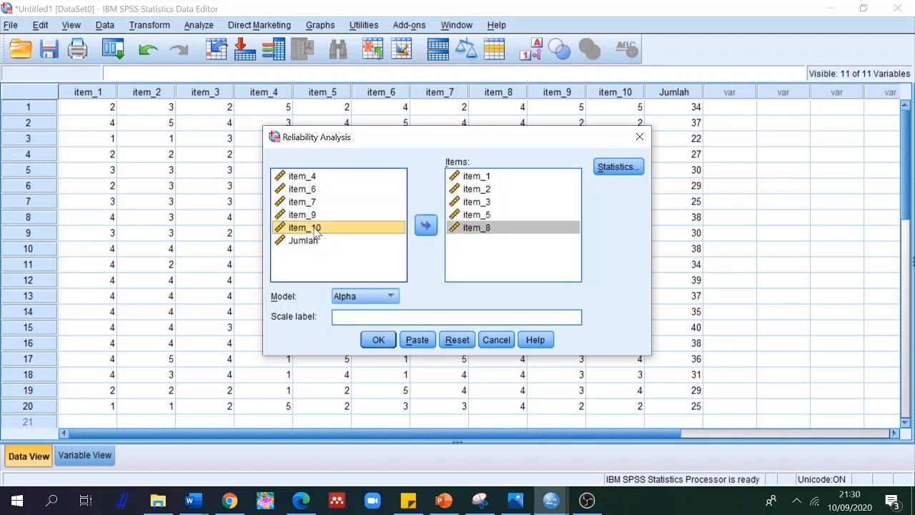
click(426, 226)
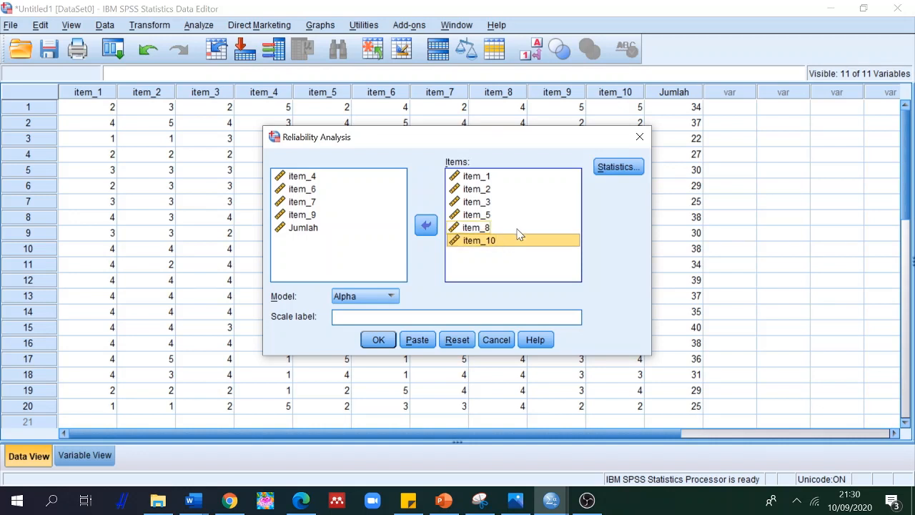
Run the reliability analysis with the Split-half model and select the Reliability Statistics table in the output
click(390, 297)
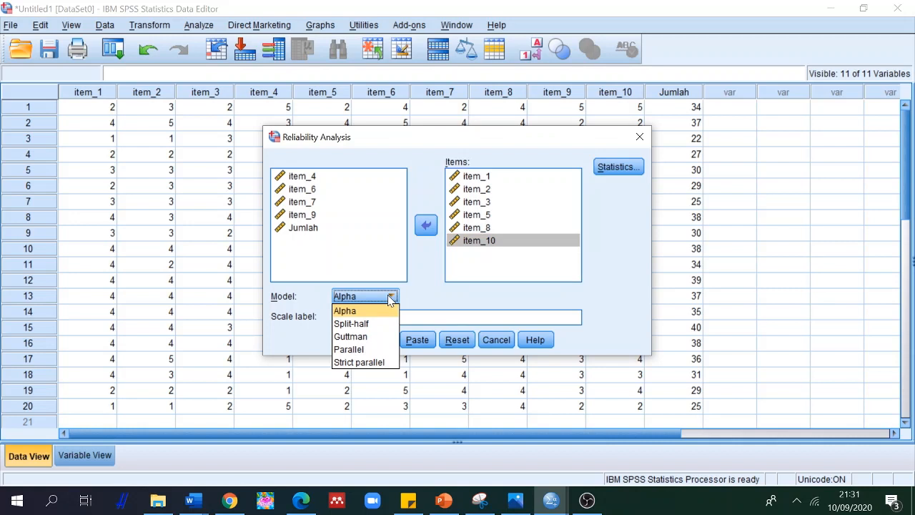
click(361, 325)
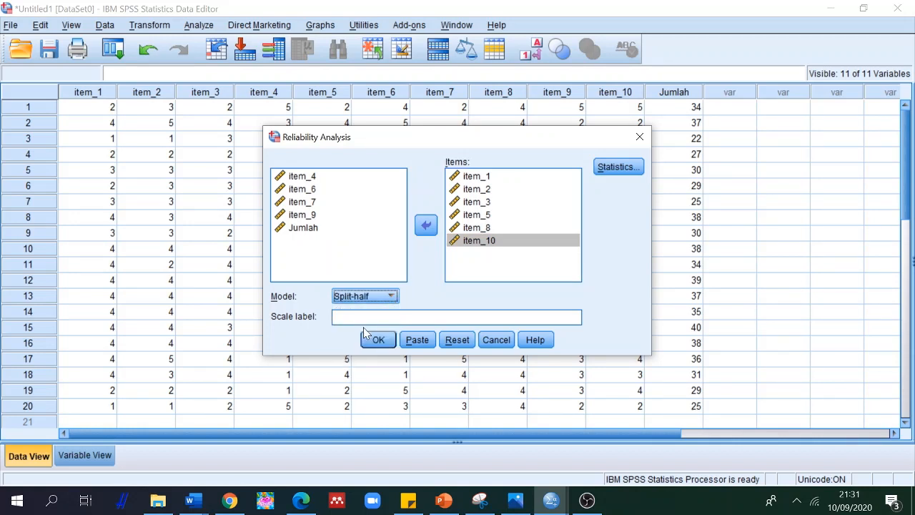
click(375, 341)
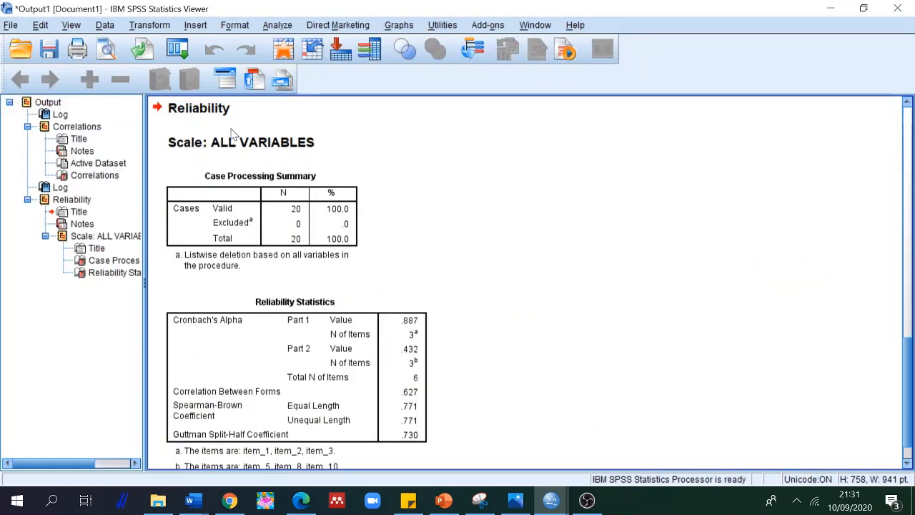
click(288, 327)
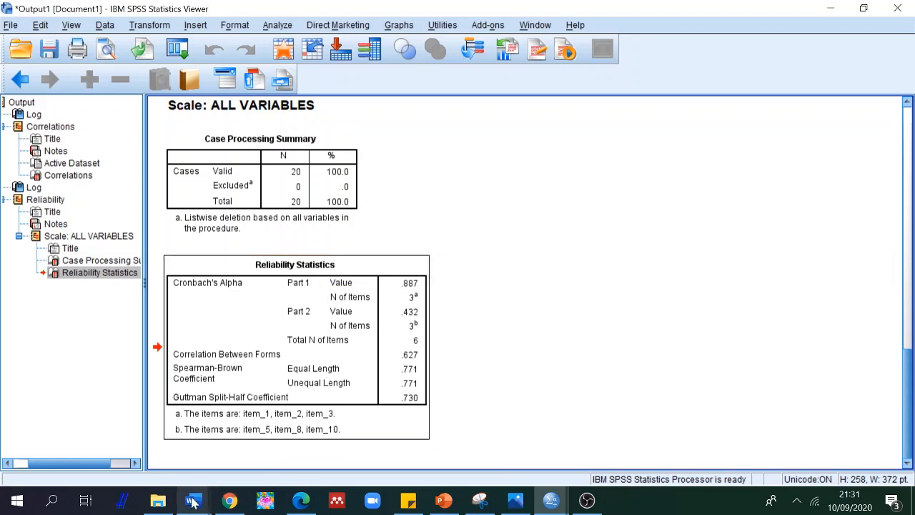
Switch to the UJI VALIDITAS DAN RELIABILITAS document in Word and review its Guttman Split-Half Coefficient and the reliability conclusion in section e
mouse_move(192, 500)
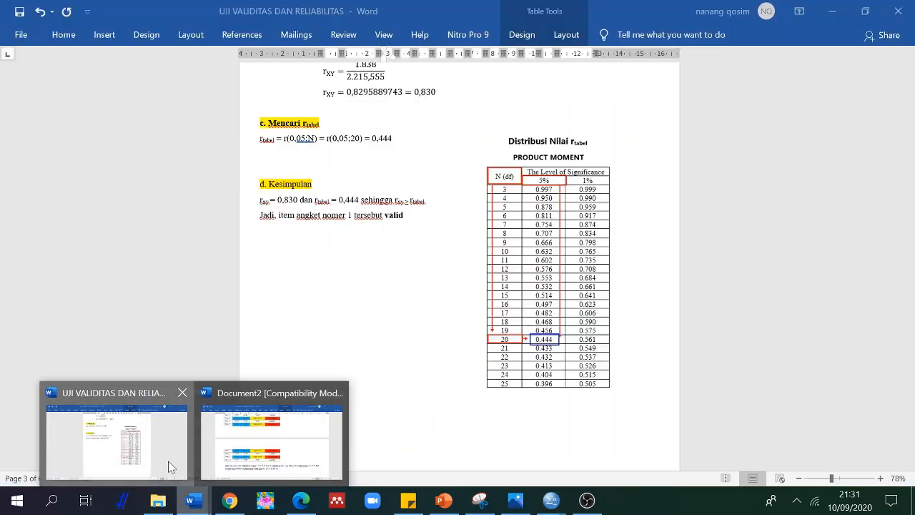
click(170, 467)
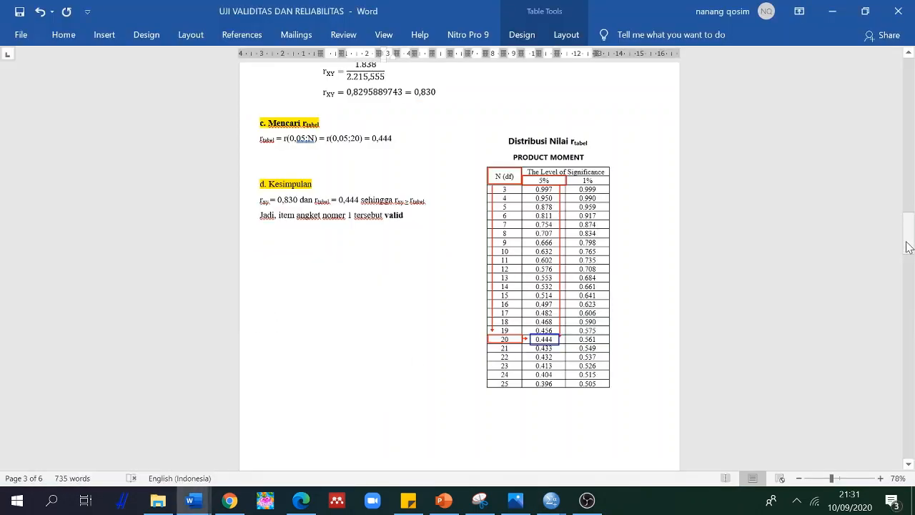
drag(907, 249, 908, 429)
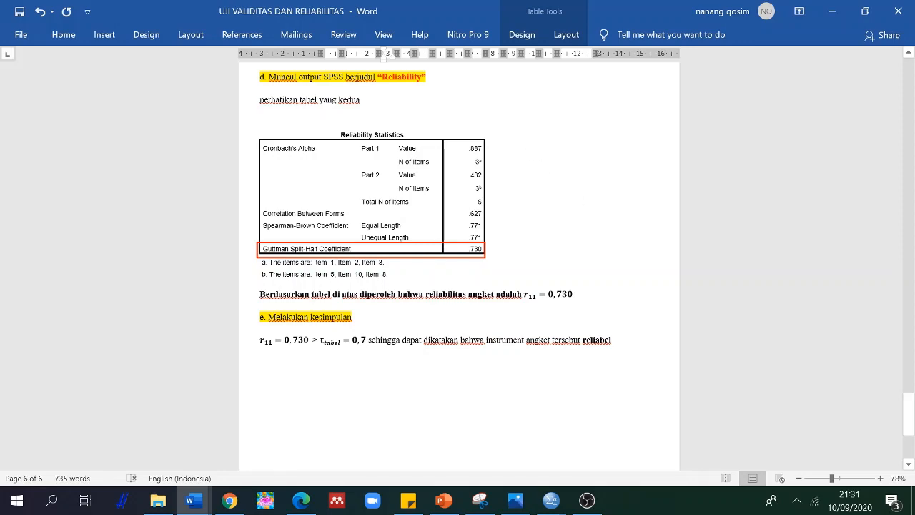
scroll(459, 266, up, 6)
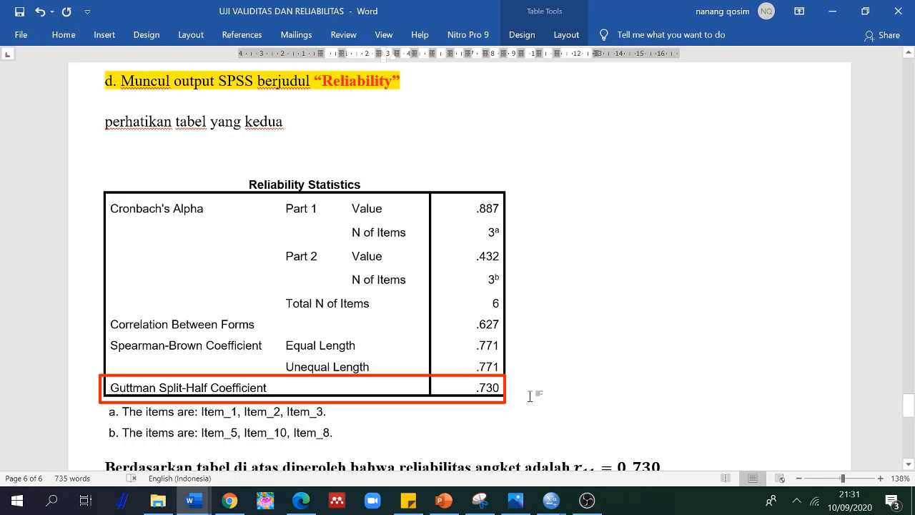
key(Down)
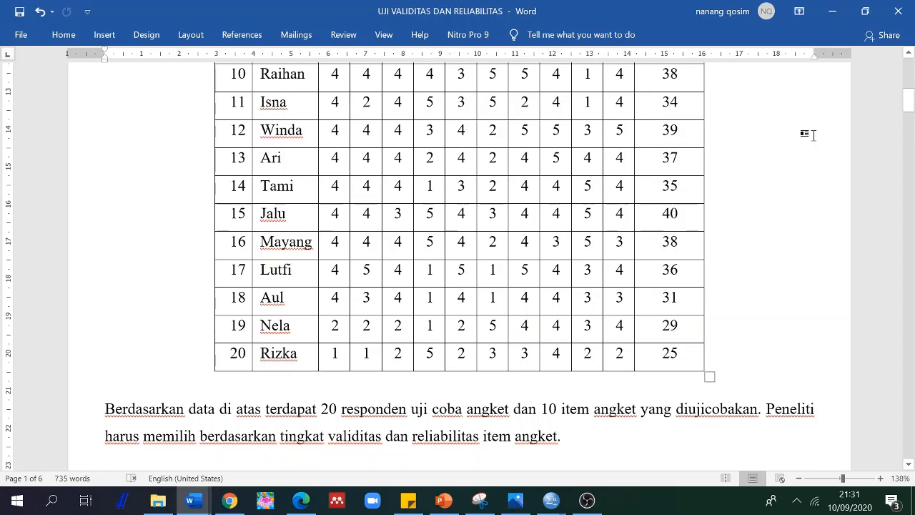
drag(908, 101, 913, 427)
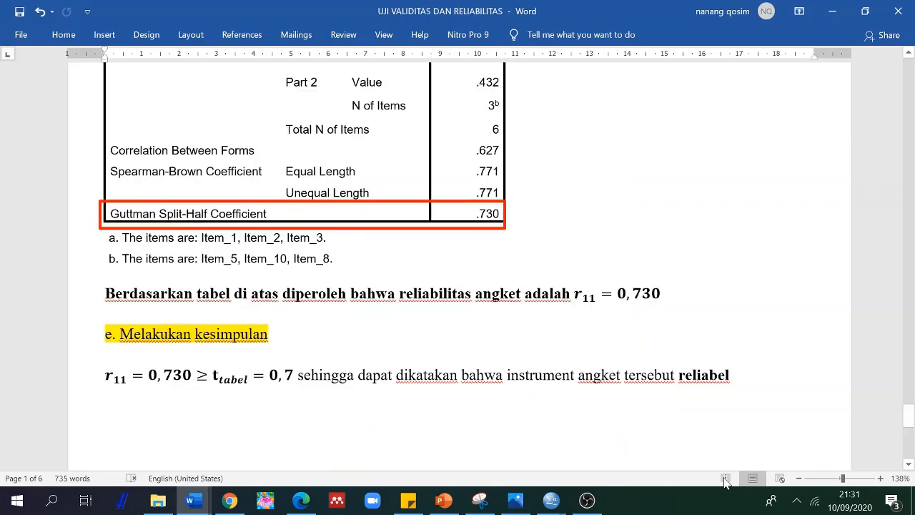